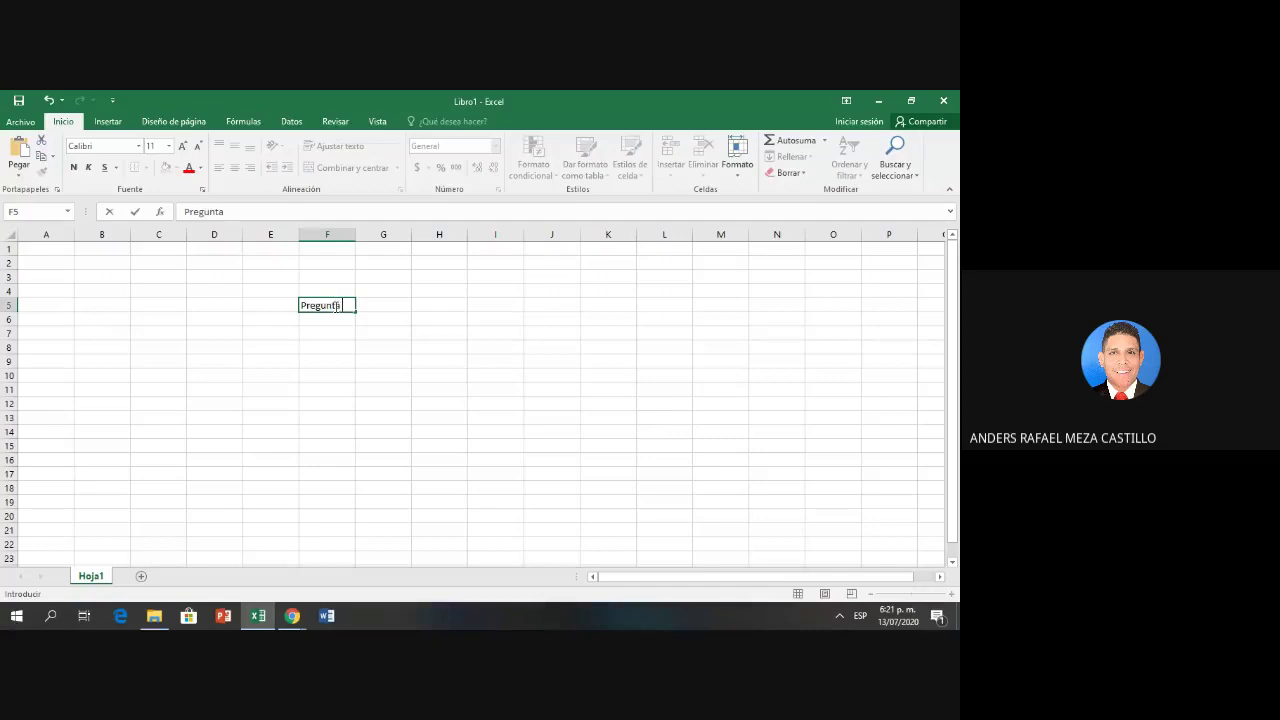
# - Enter the column headings Café, Leche, Carne and Papa in cells G4 to J4, above the Pregunta 1 row
pyautogui.click(399, 291)
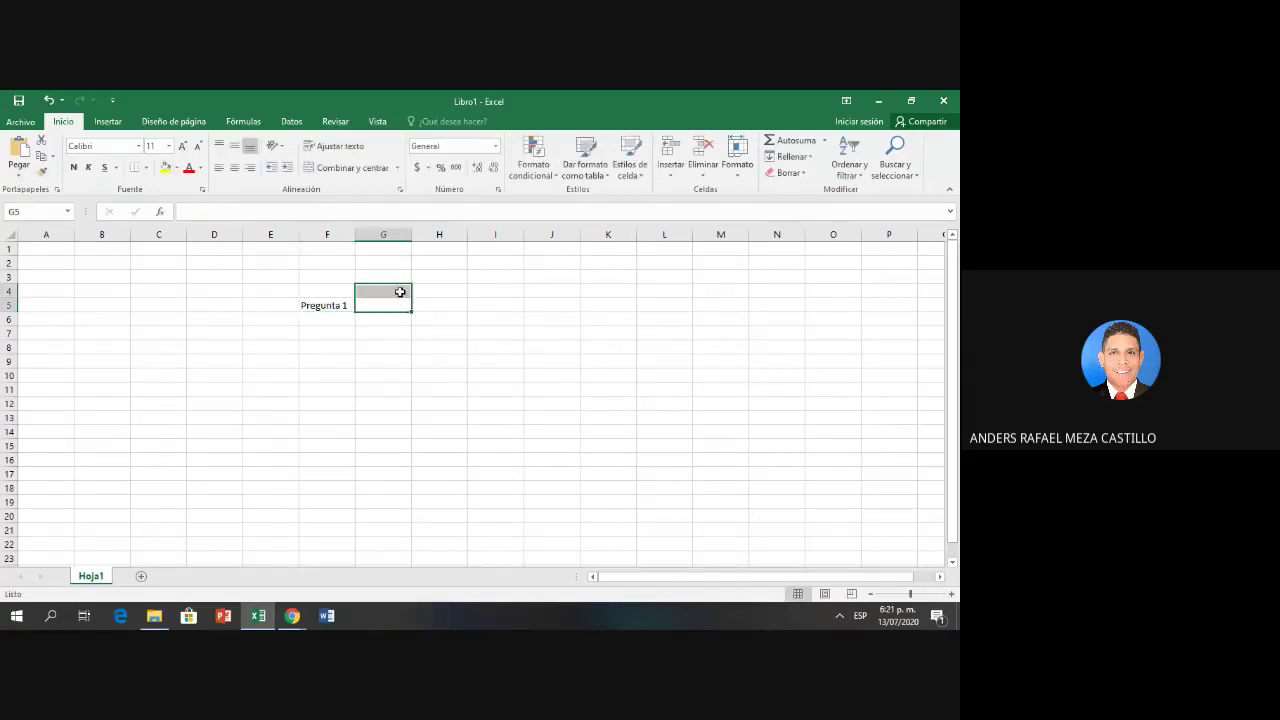
pyautogui.write('Cafe')
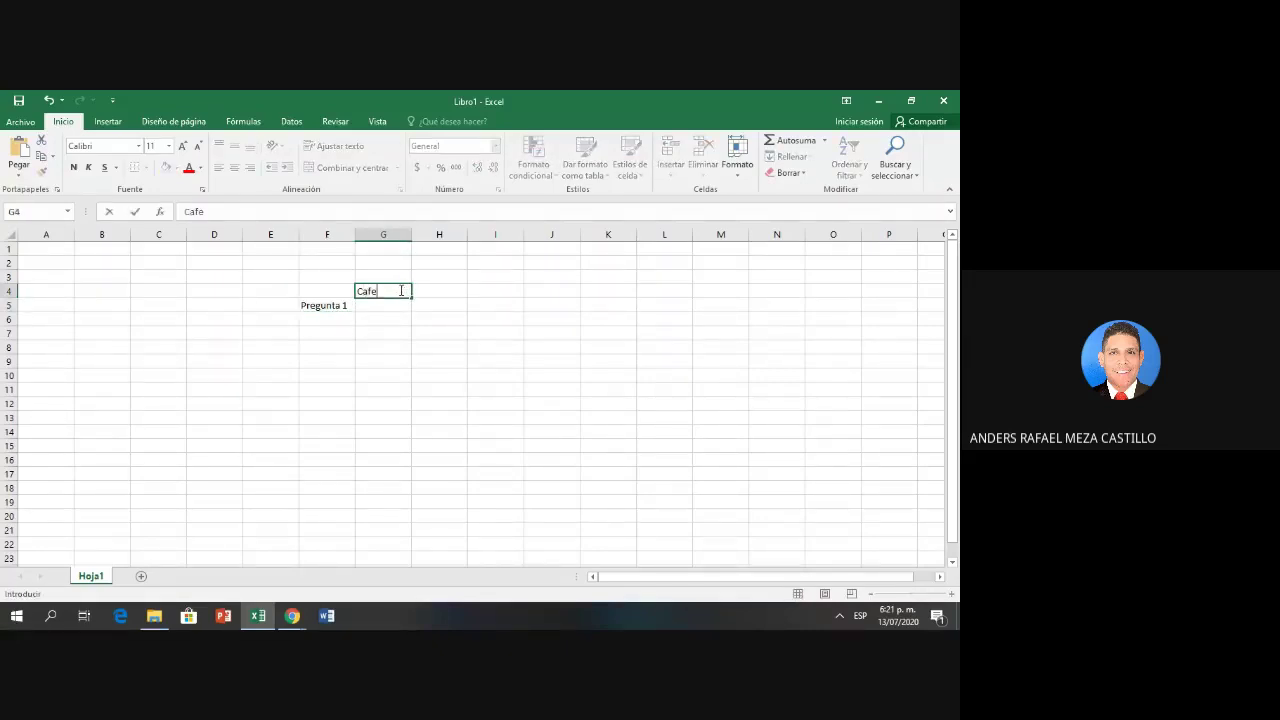
pyautogui.press('Tab')
pyautogui.write('L')
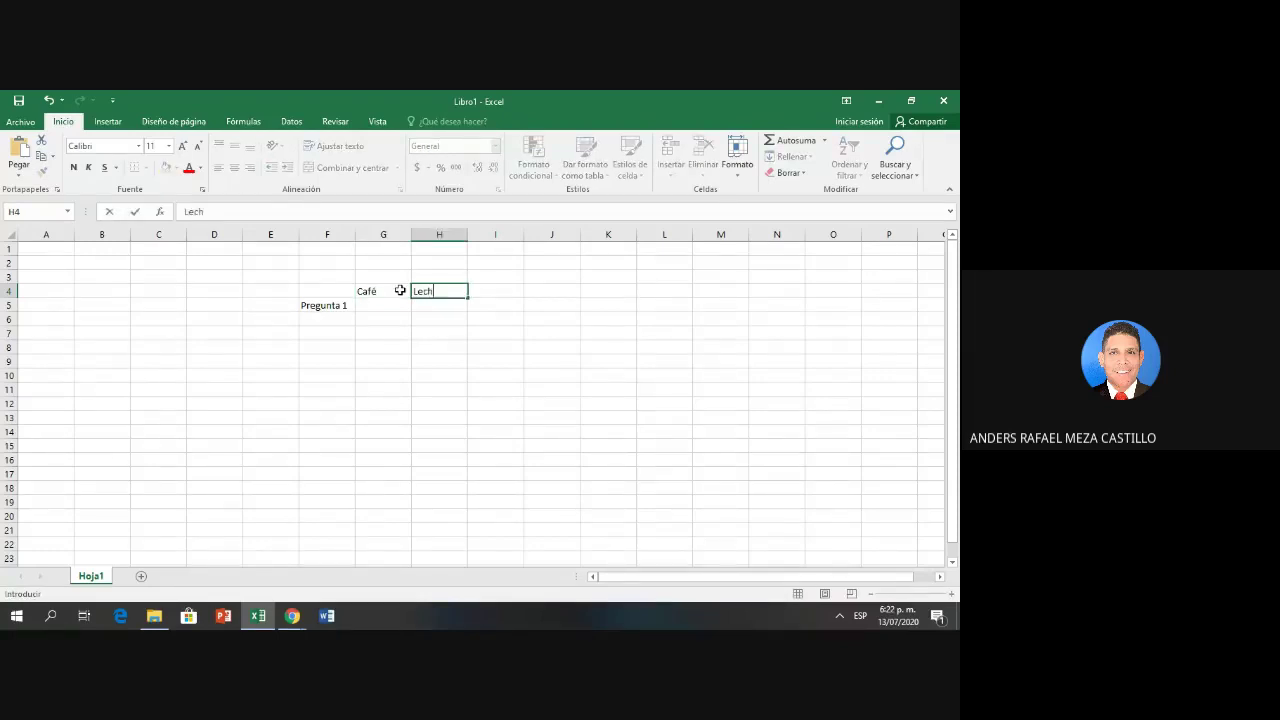
pyautogui.press('Tab')
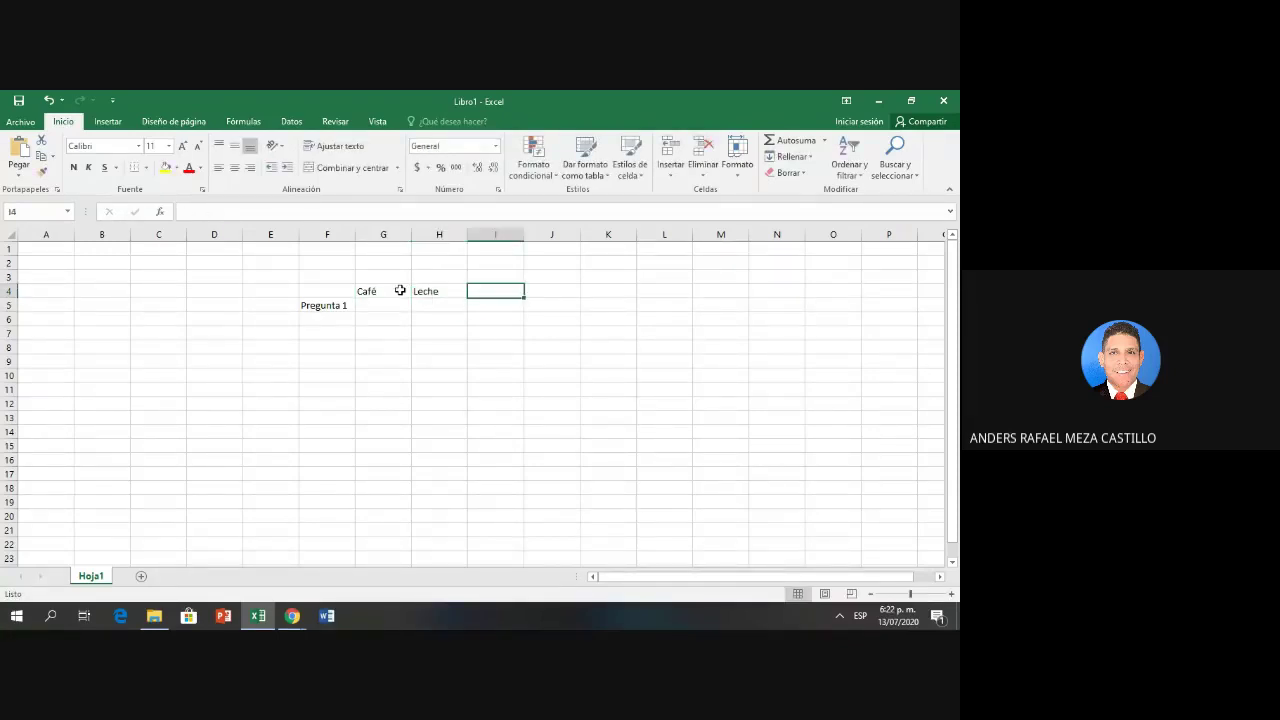
pyautogui.write('Carne')
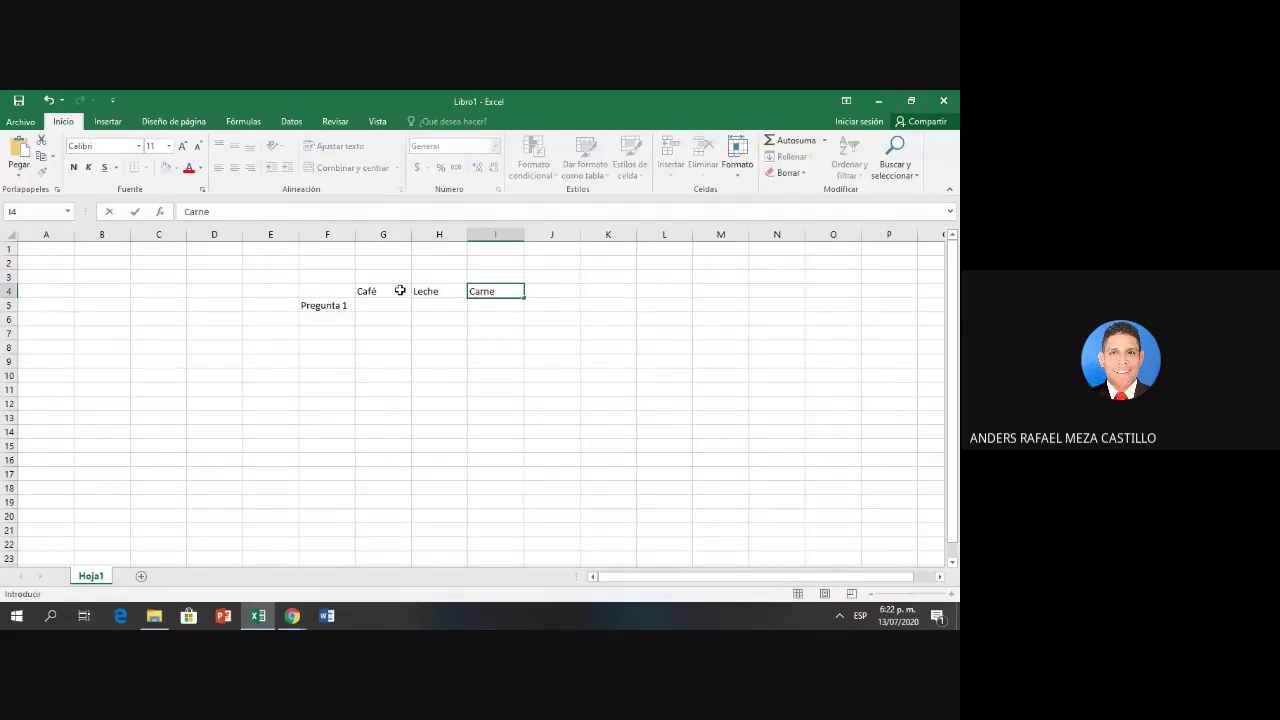
pyautogui.press('Tab')
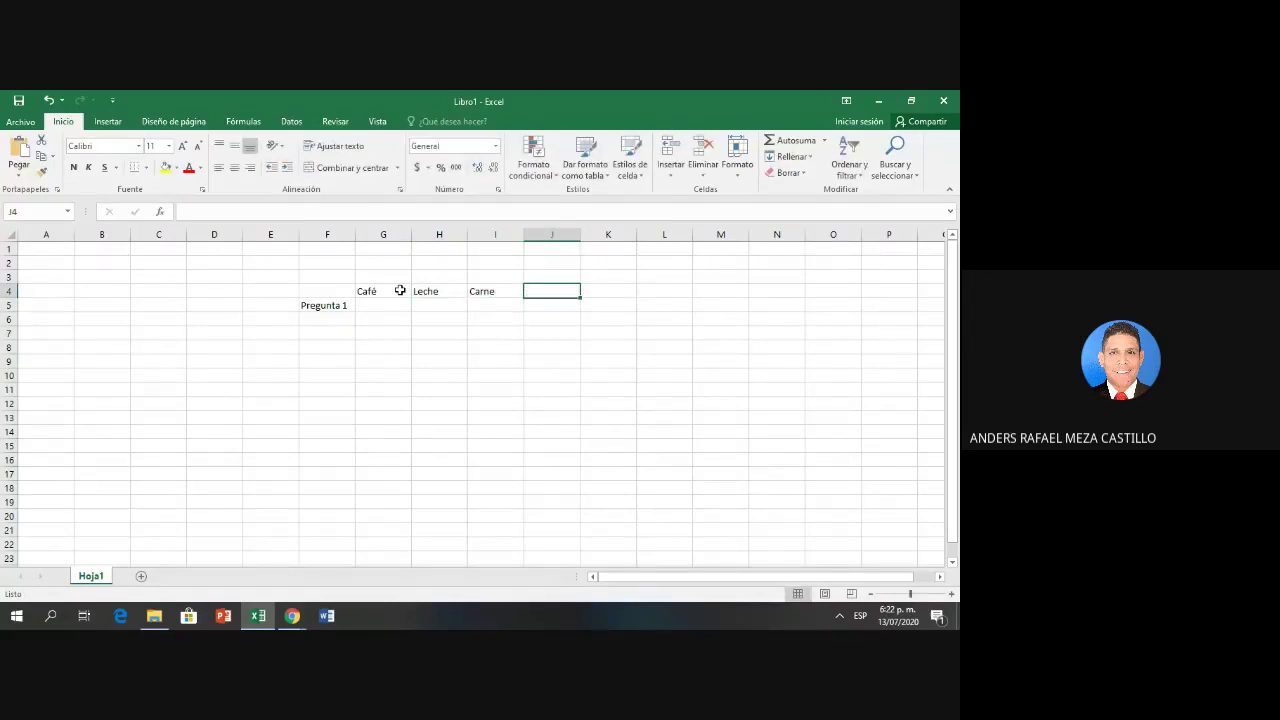
pyautogui.write('Papa')
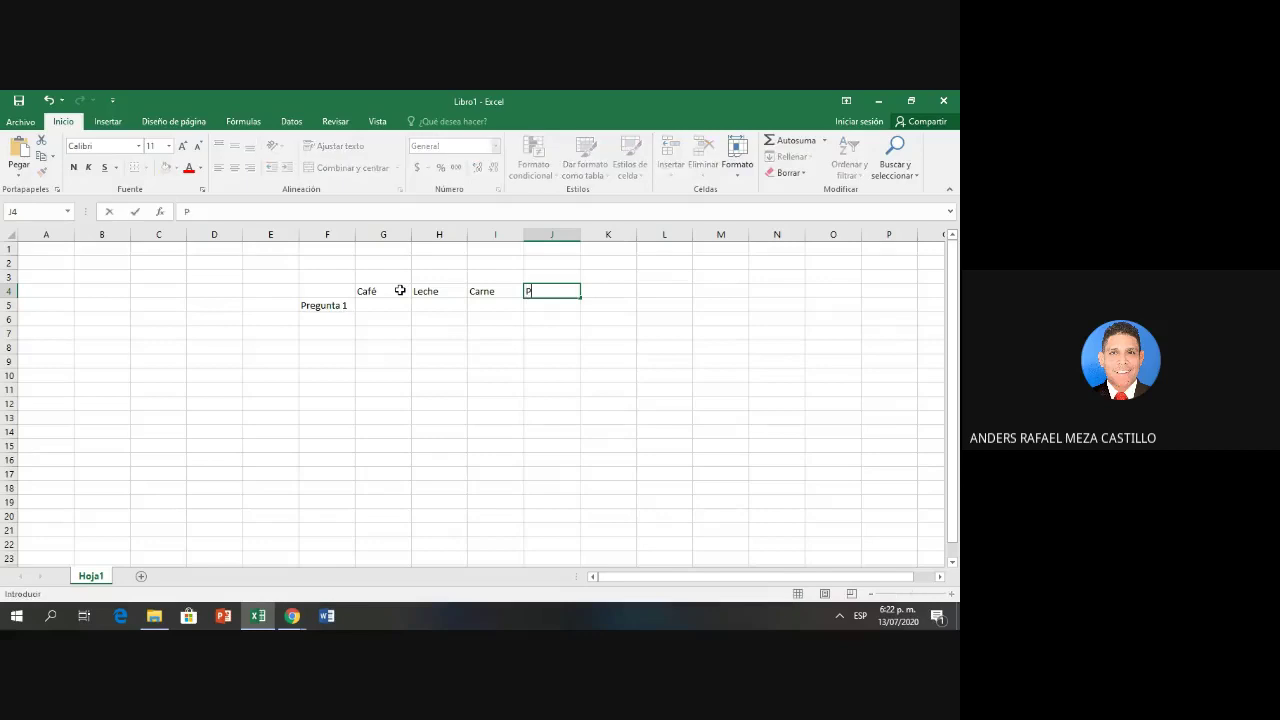
# - Fill in the Pregunta 1 row with 5 for Café, 4 for Leche, 10 for Carne and 2 for Papa
pyautogui.click(386, 305)
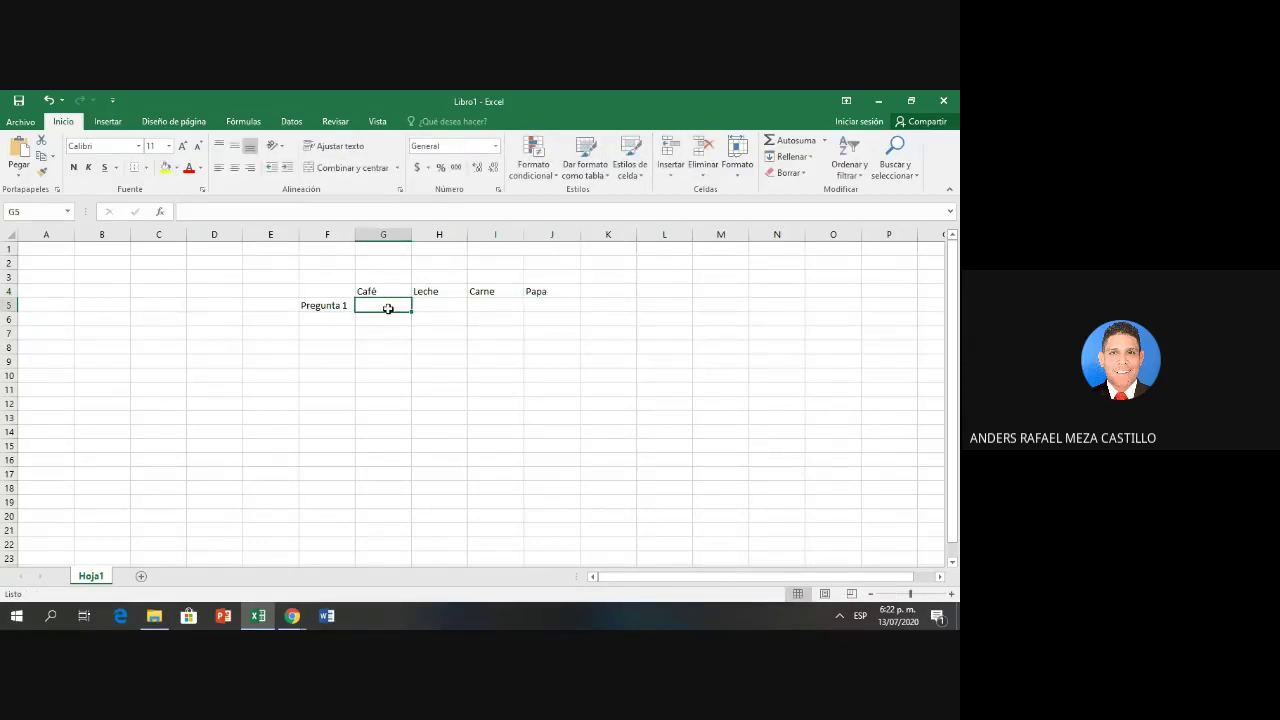
pyautogui.write('5')
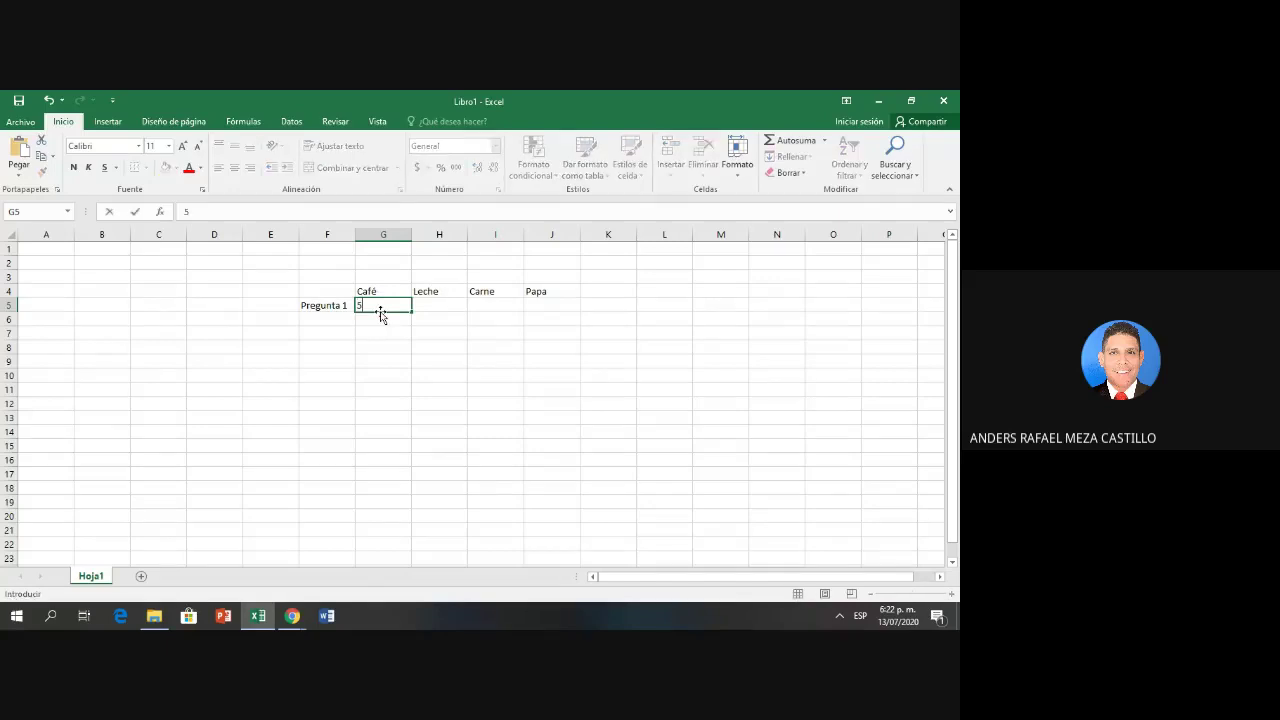
pyautogui.click(444, 307)
pyautogui.write('4')
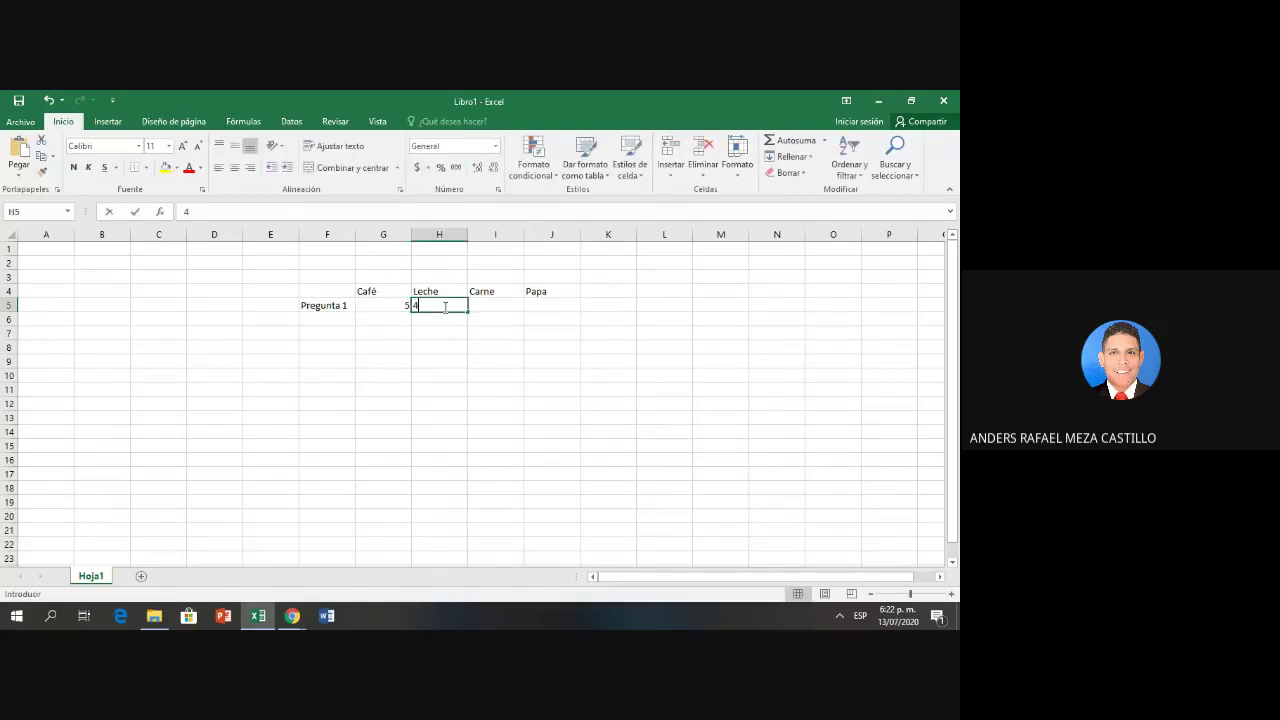
pyautogui.click(488, 313)
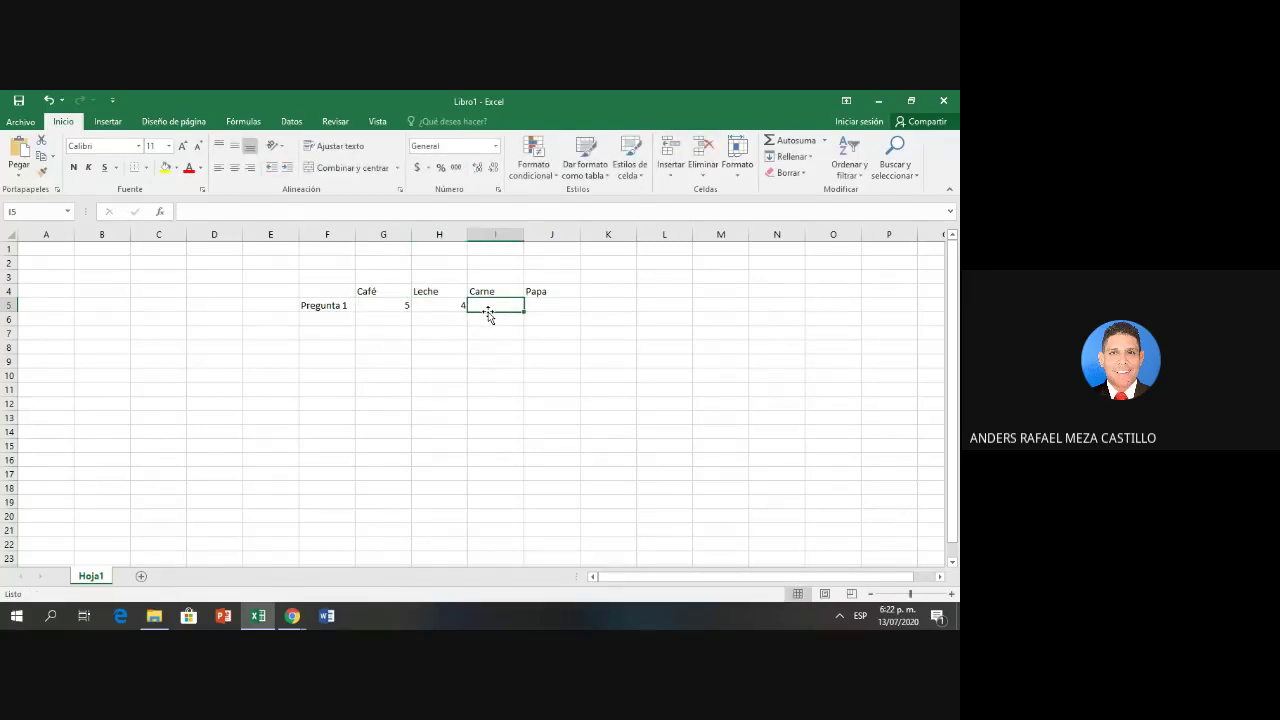
pyautogui.write('10')
pyautogui.click(559, 305)
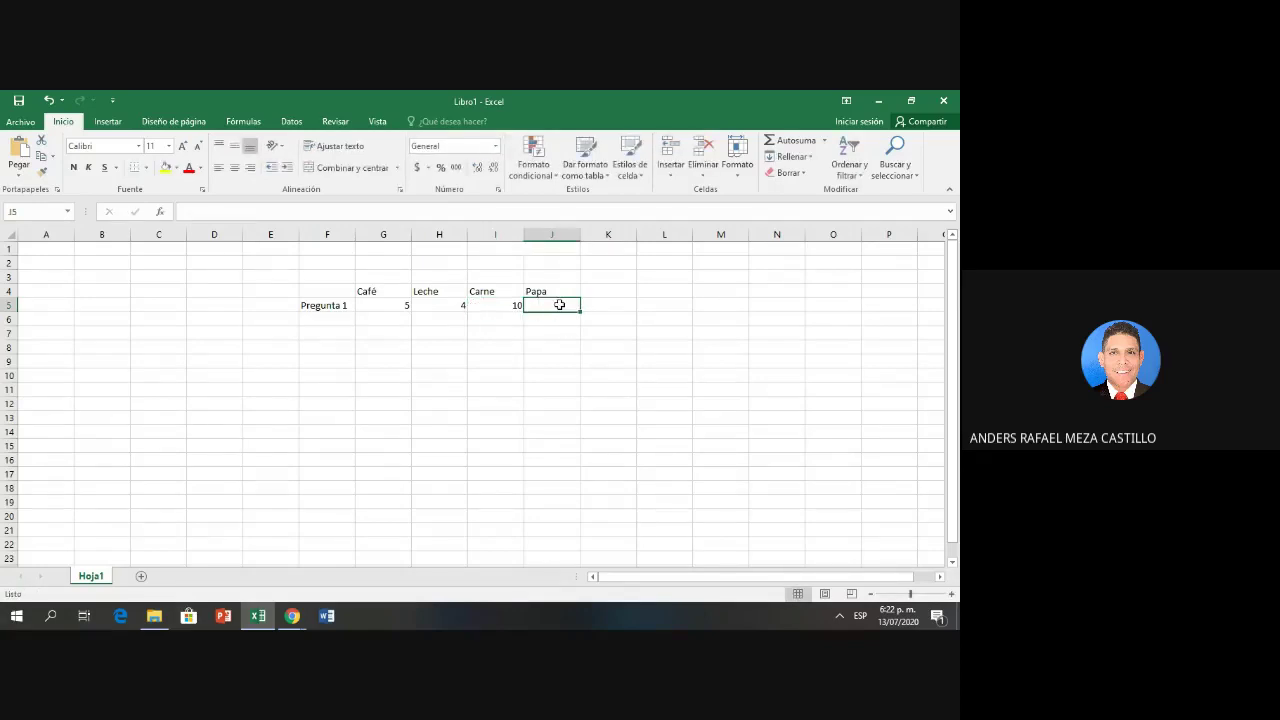
pyautogui.write('2')
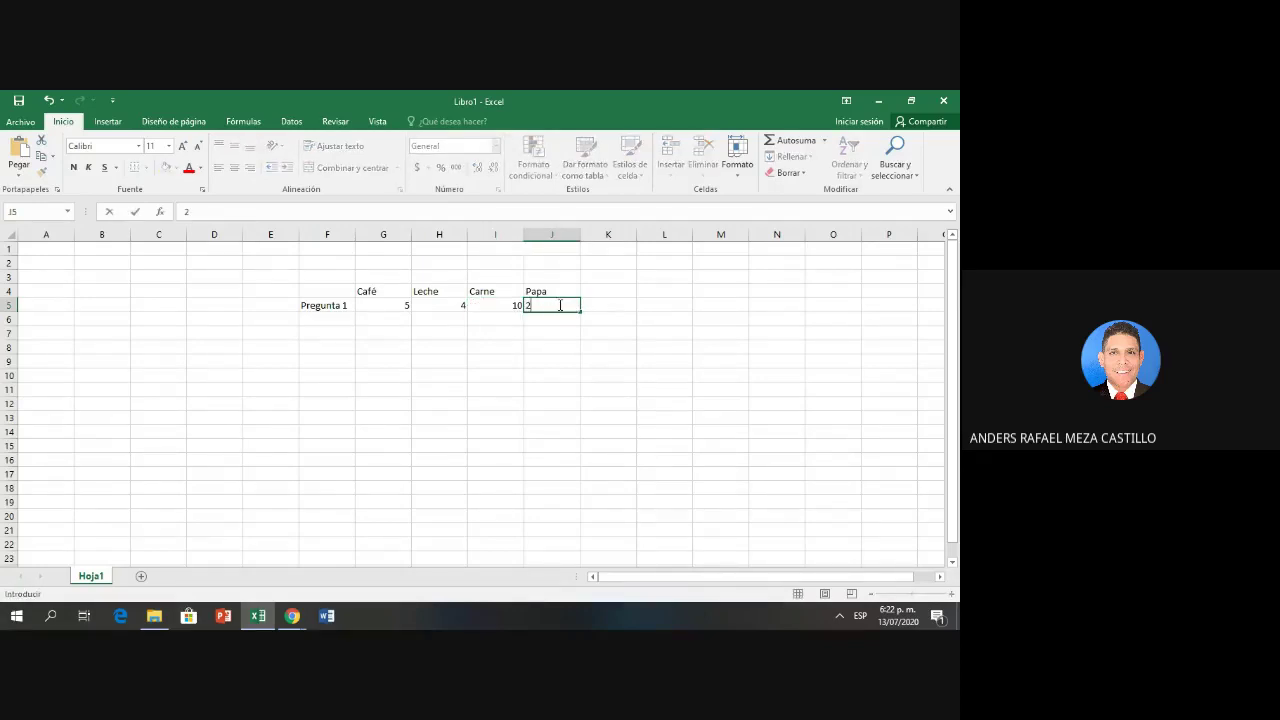
pyautogui.click(627, 306)
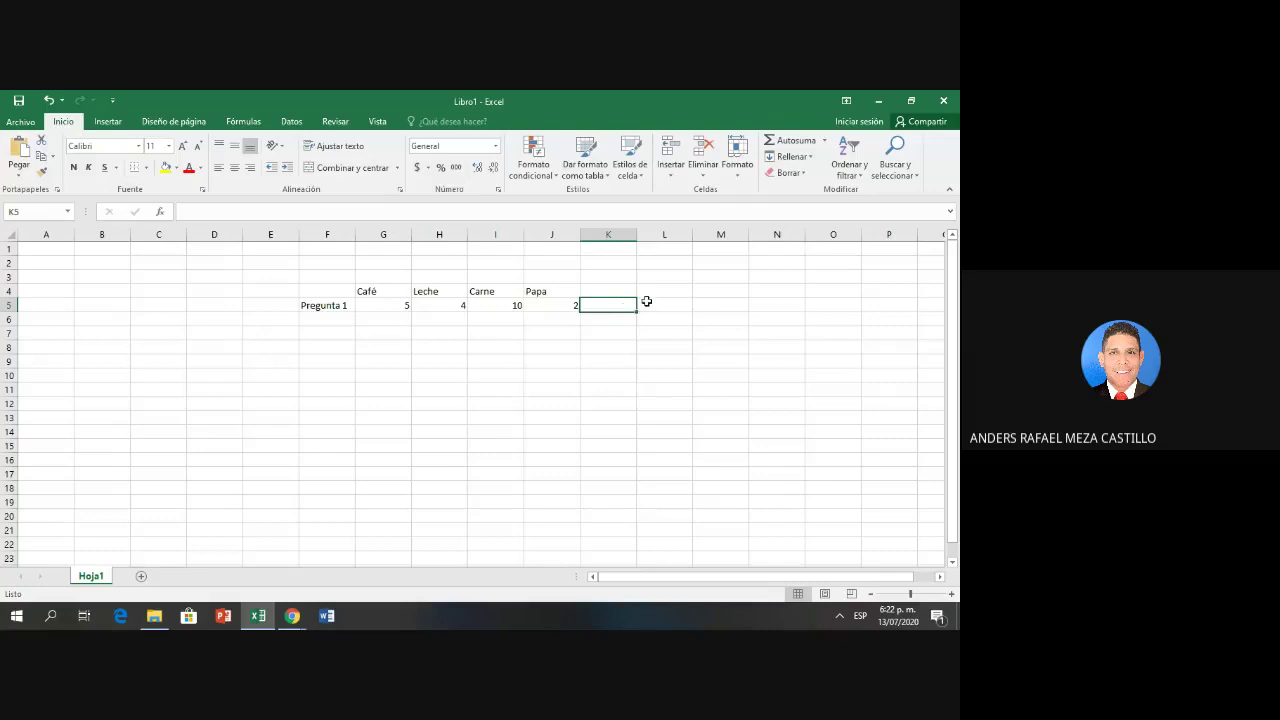
# - Calculate the geometric mean of G5:J5 in cell L5 with the MEDIA.GEOM function
pyautogui.click(646, 301)
pyautogui.write('=med')
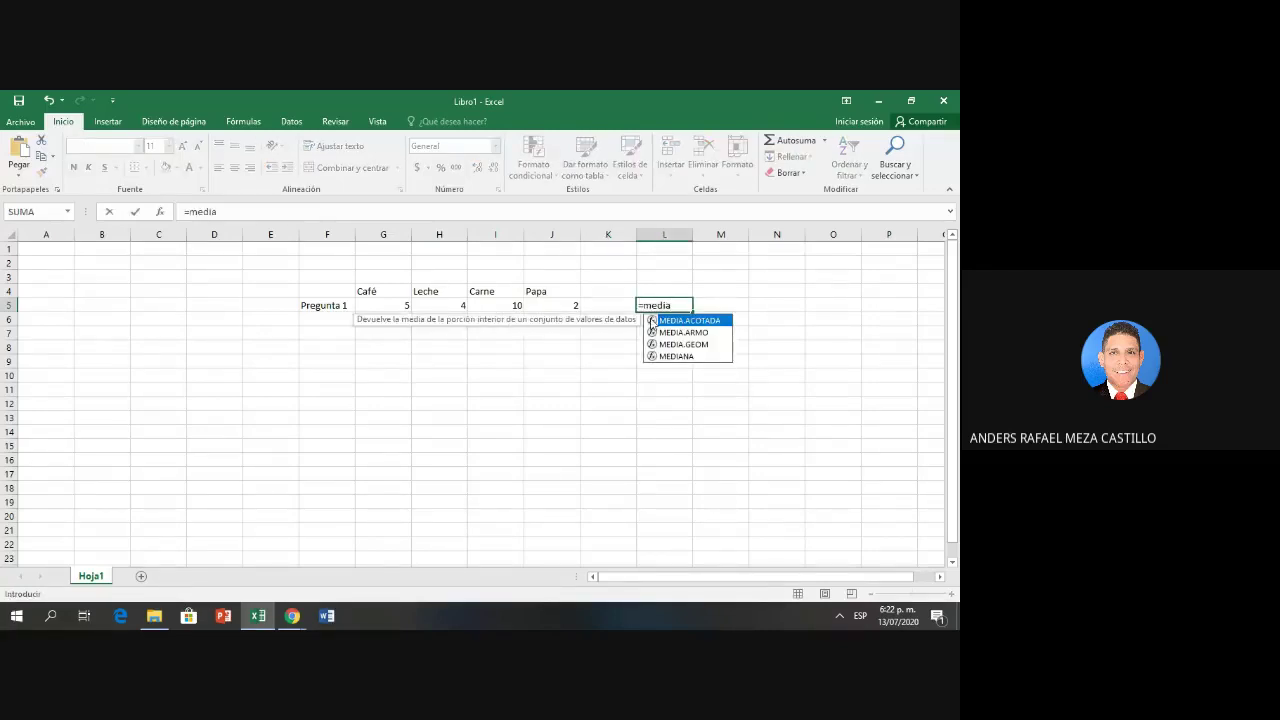
pyautogui.write('ia')
pyautogui.doubleClick(675, 344)
pyautogui.moveTo(384, 306); pyautogui.dragTo(566, 307)
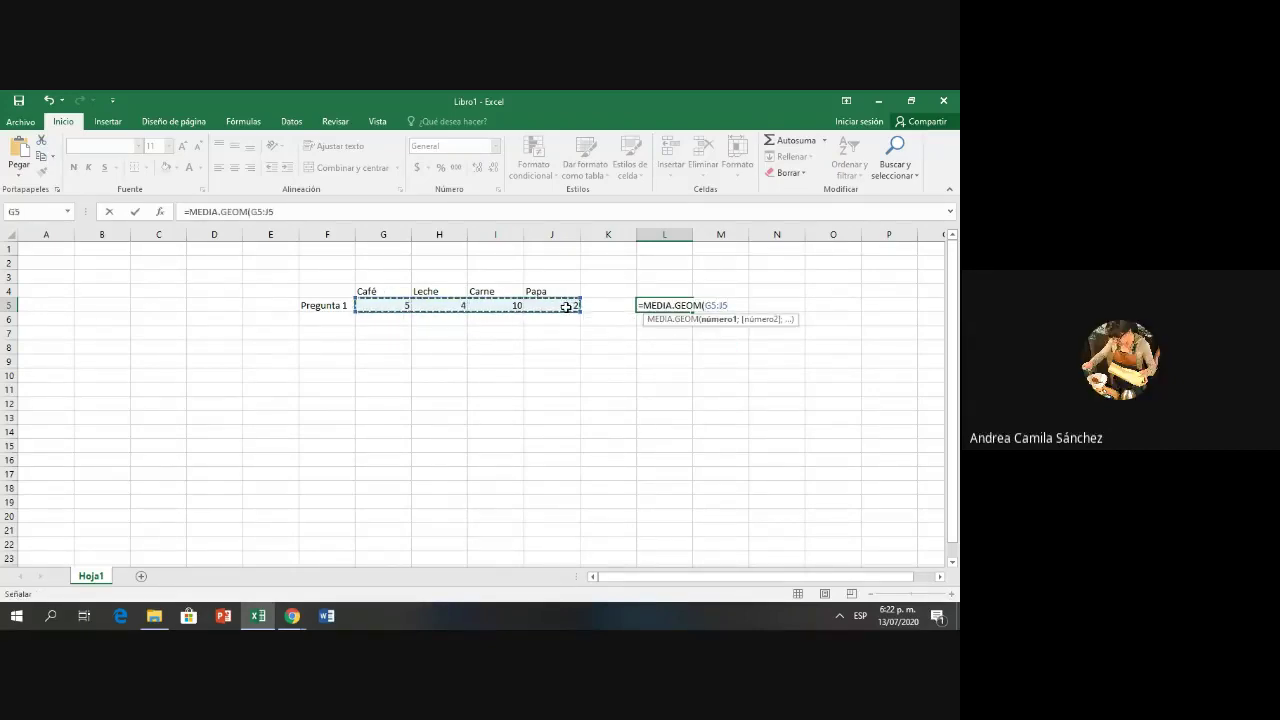
pyautogui.press('Return')
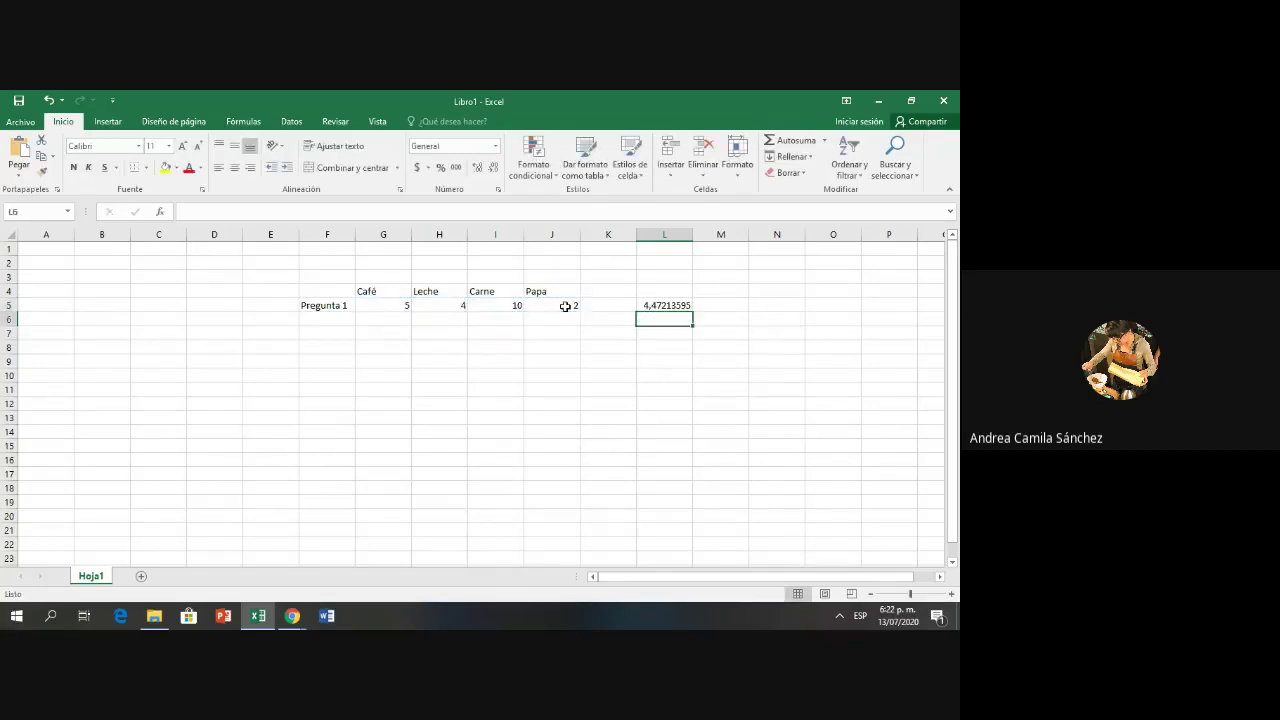
# - Reduce the geometric mean in L5 to one decimal place
pyautogui.click(648, 305)
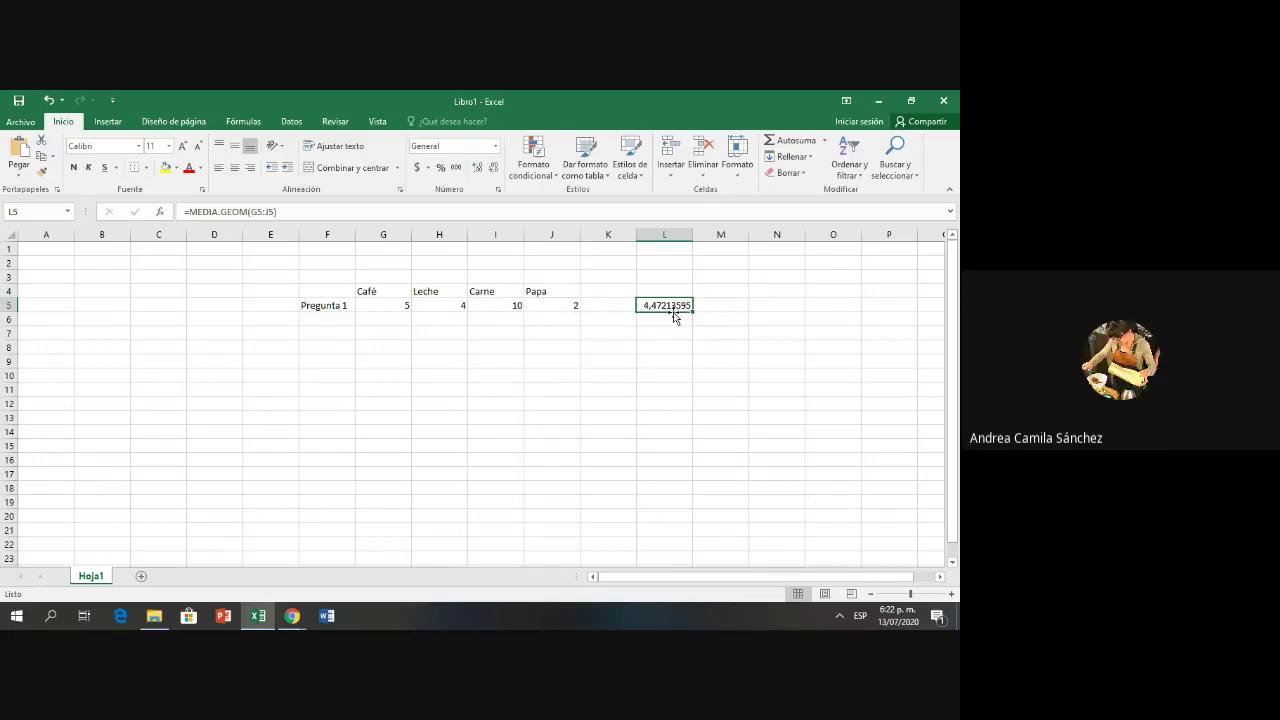
pyautogui.click(494, 168)
pyautogui.click(494, 168)
pyautogui.click(494, 168)
pyautogui.click(494, 168)
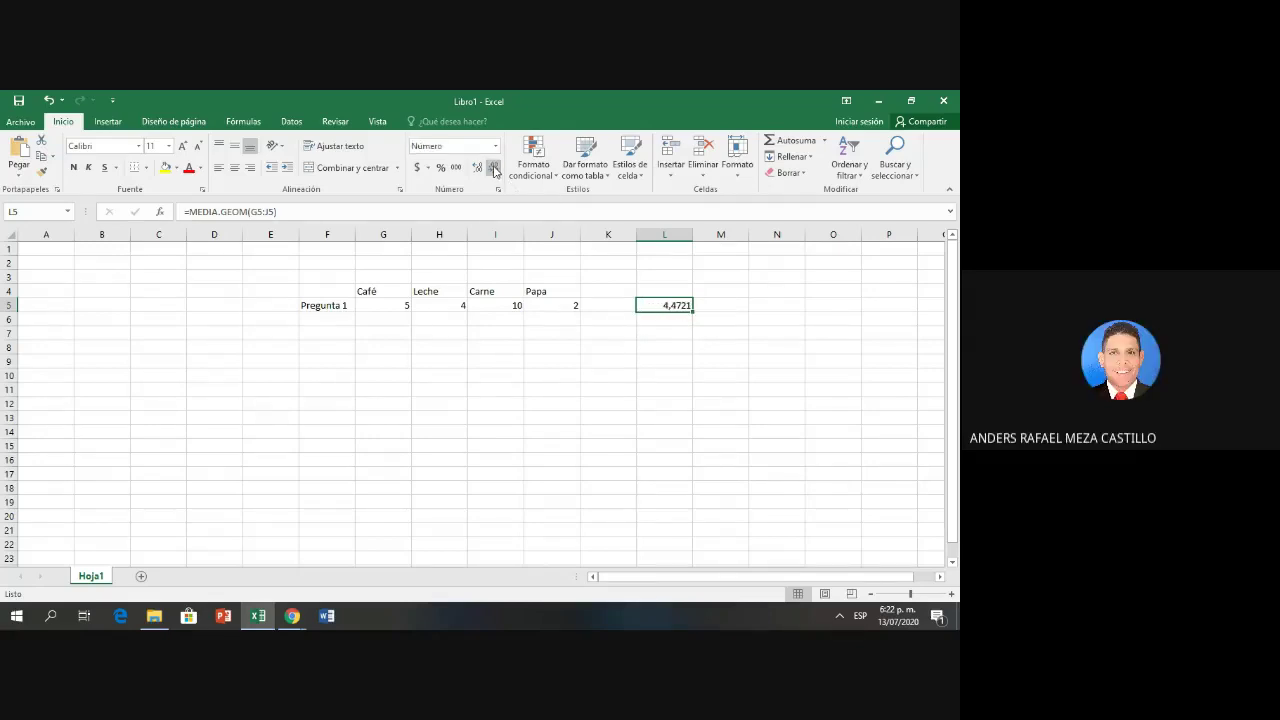
pyautogui.click(494, 168)
pyautogui.click(494, 168)
# - Calculate the median of G5:J5 in cell L6 with the MEDIANA function
pyautogui.click(648, 320)
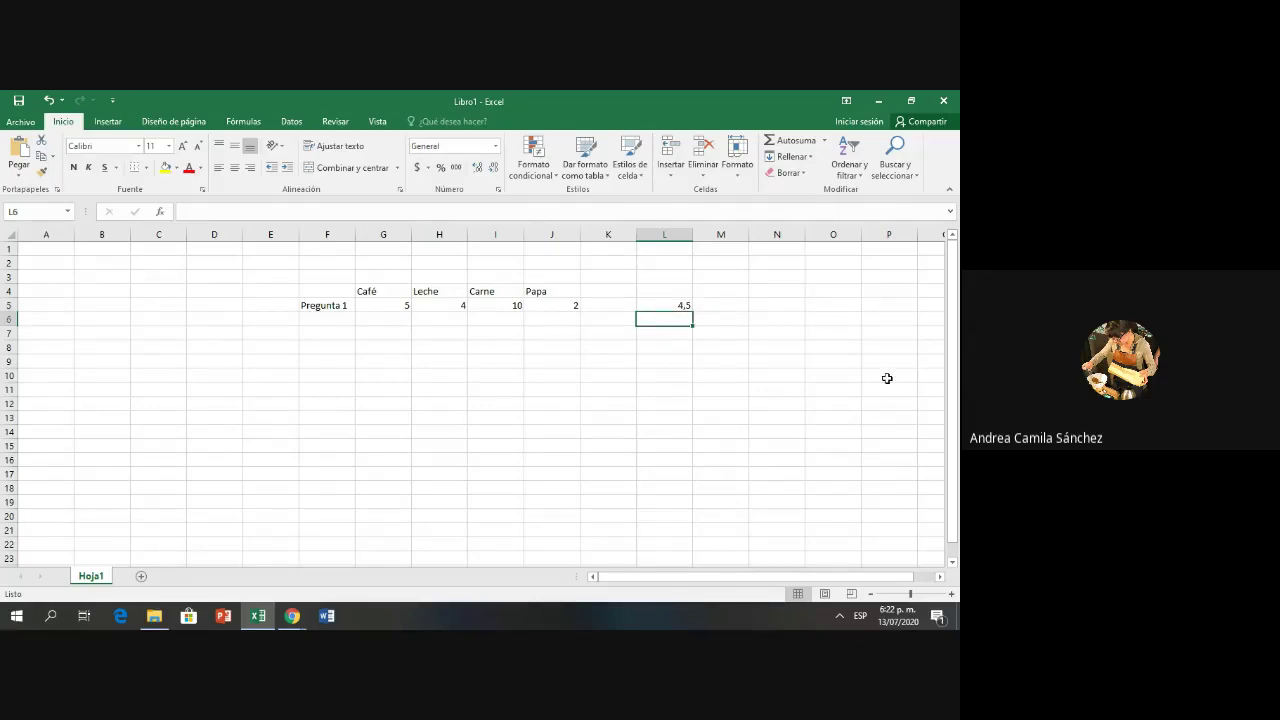
pyautogui.write('=media')
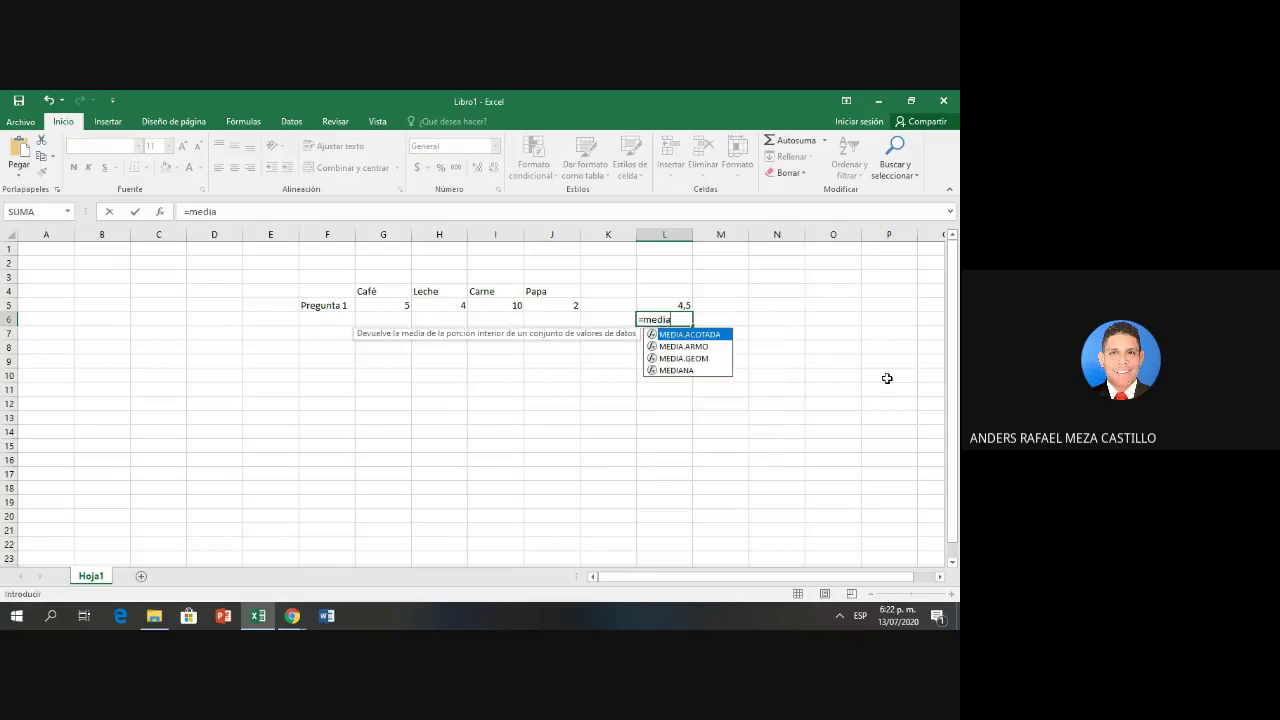
pyautogui.doubleClick(720, 370)
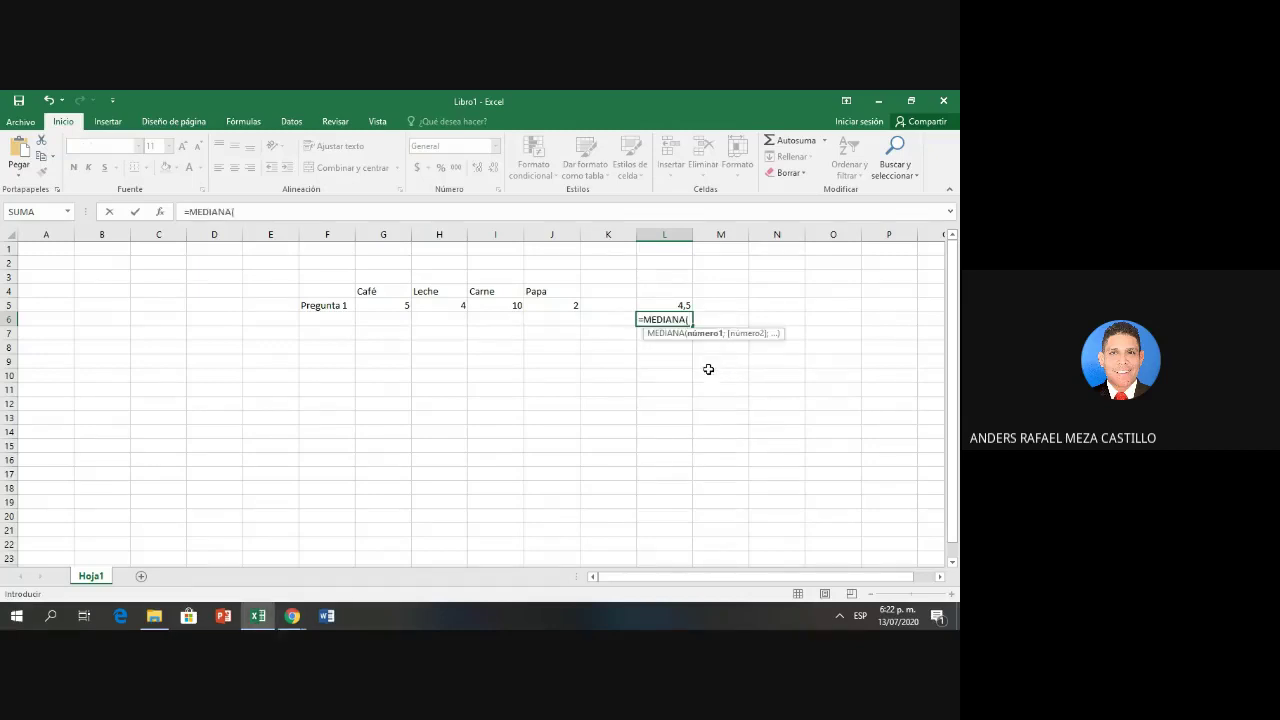
pyautogui.moveTo(403, 304); pyautogui.dragTo(560, 303)
pyautogui.write(')')
pyautogui.press('Return')
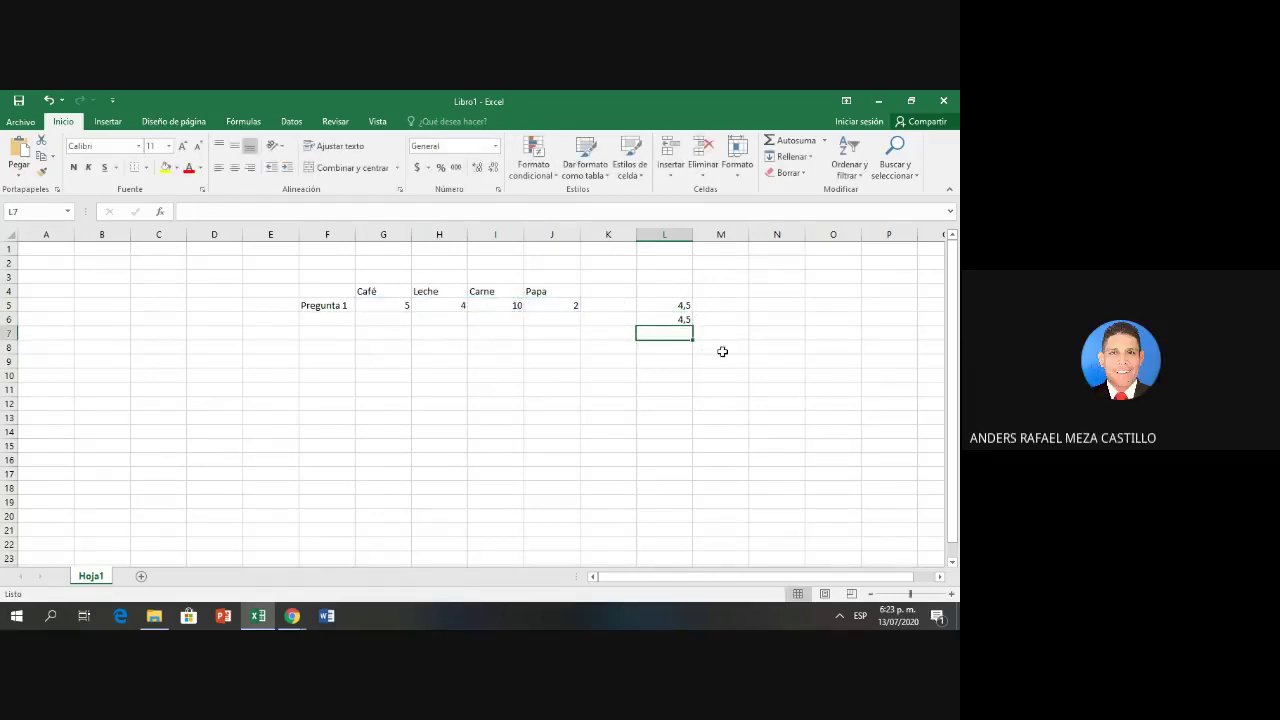
# - Calculate the standard deviation of G5:J5 in cell L7 with DESVESTA and reduce it to one decimal place
pyautogui.write('=')
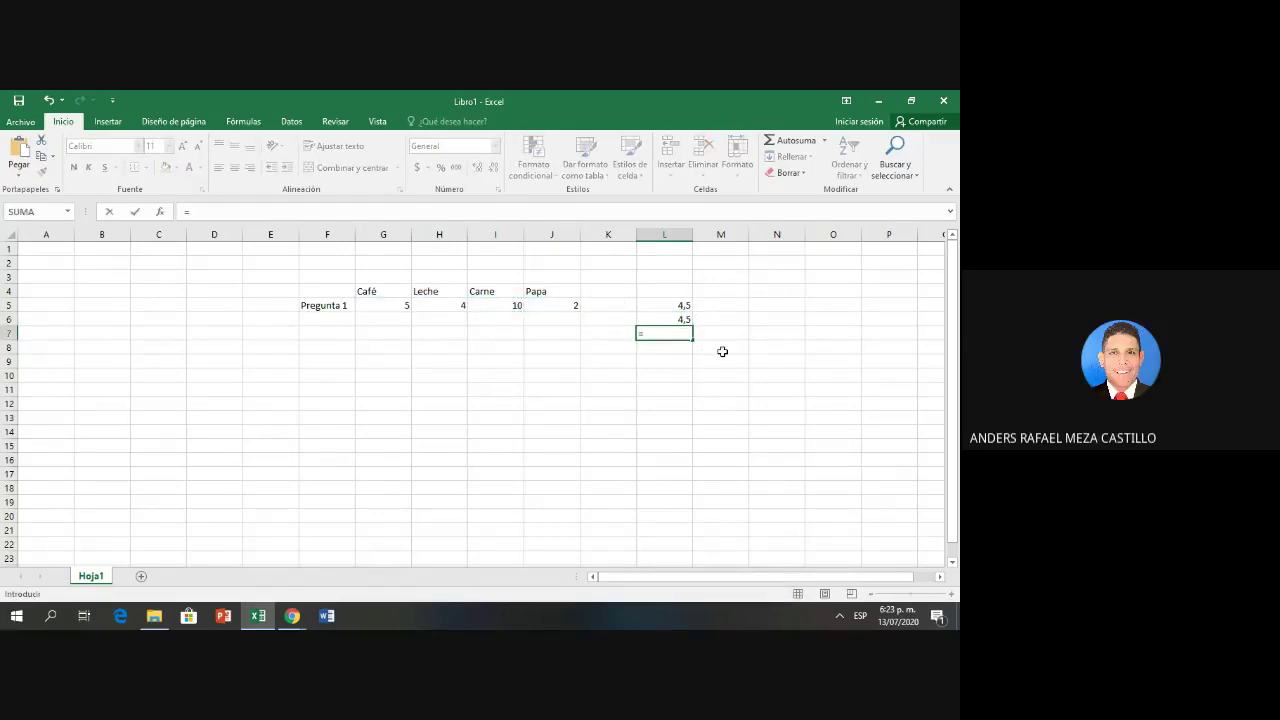
pyautogui.write('des')
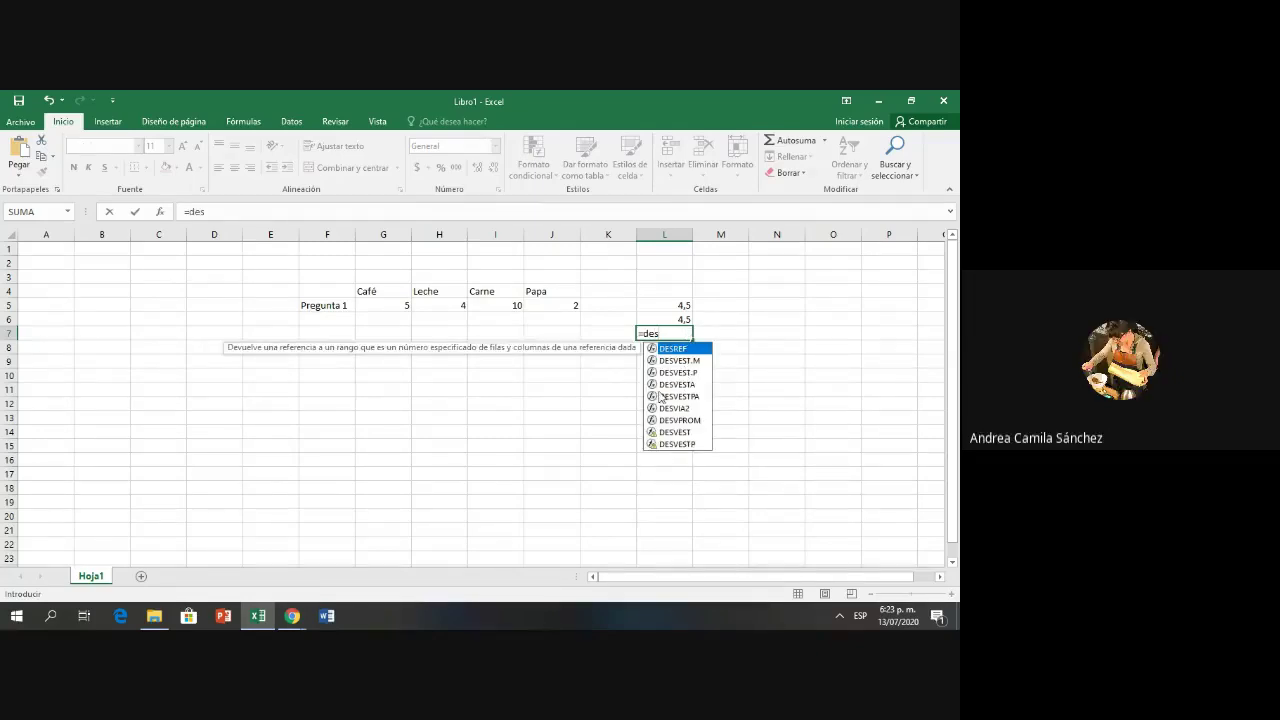
pyautogui.doubleClick(675, 390)
pyautogui.click(371, 308)
pyautogui.moveTo(371, 308); pyautogui.dragTo(569, 305)
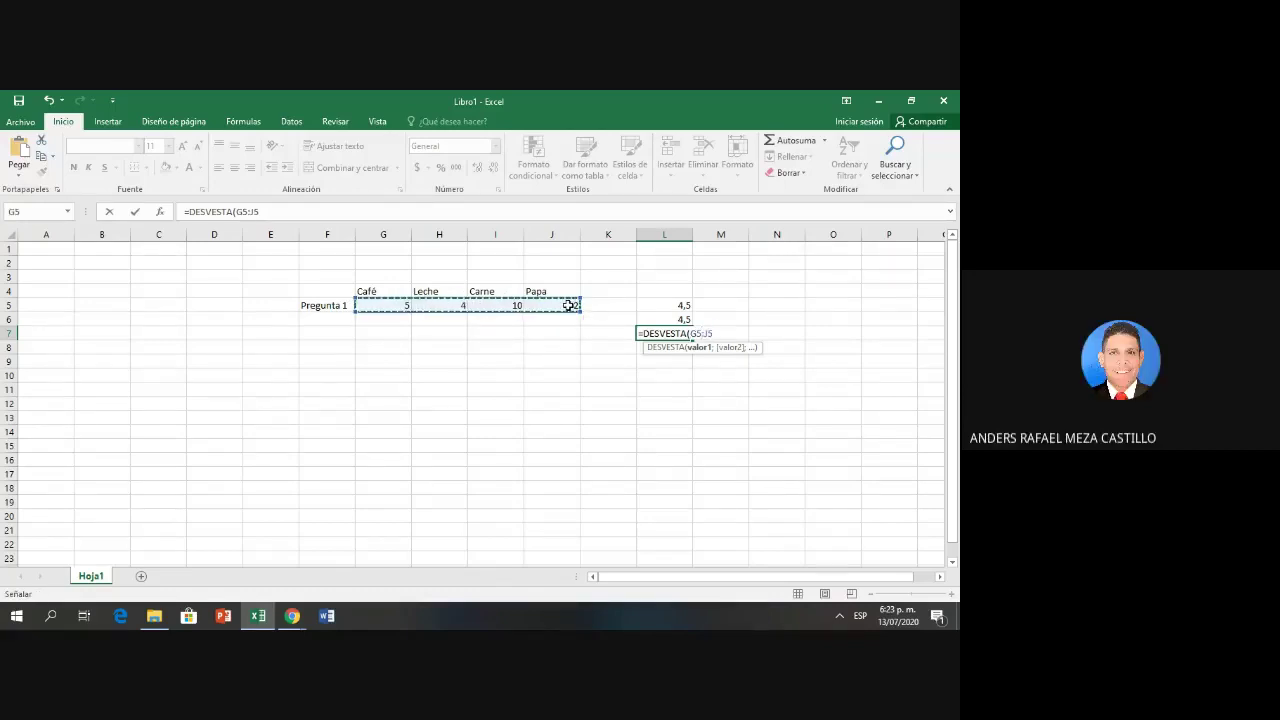
pyautogui.press('Return')
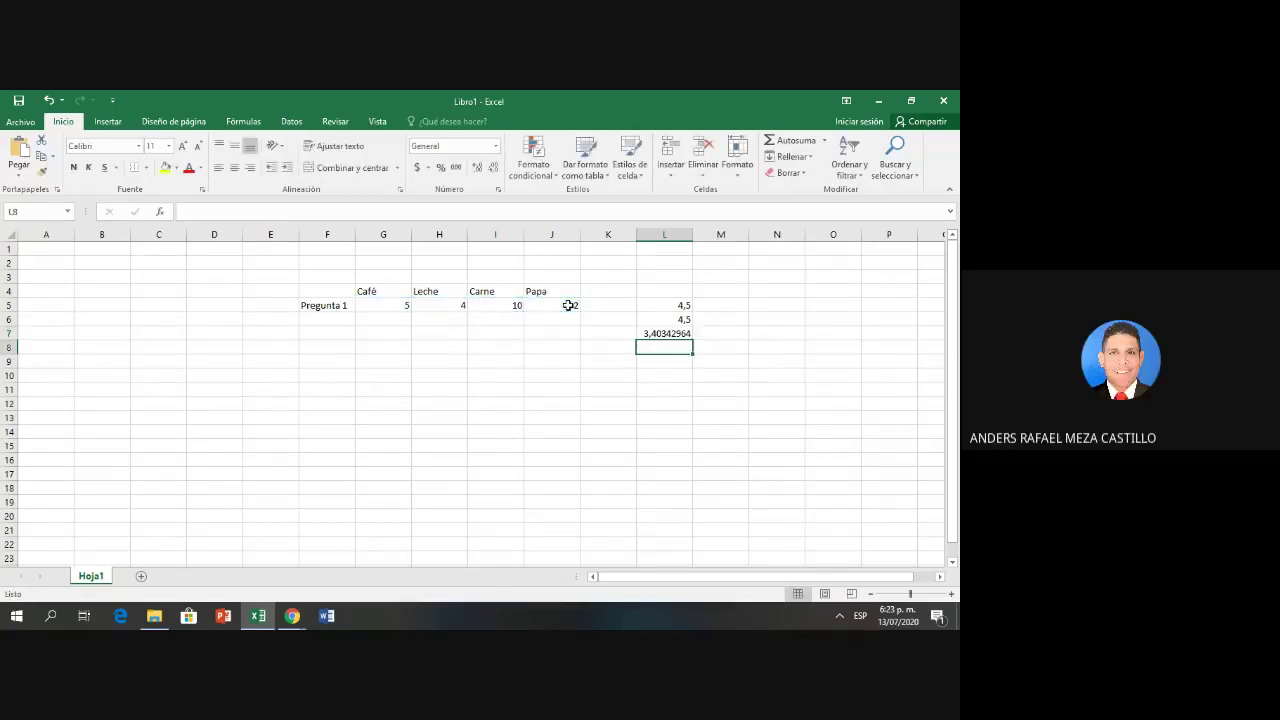
pyautogui.click(663, 333)
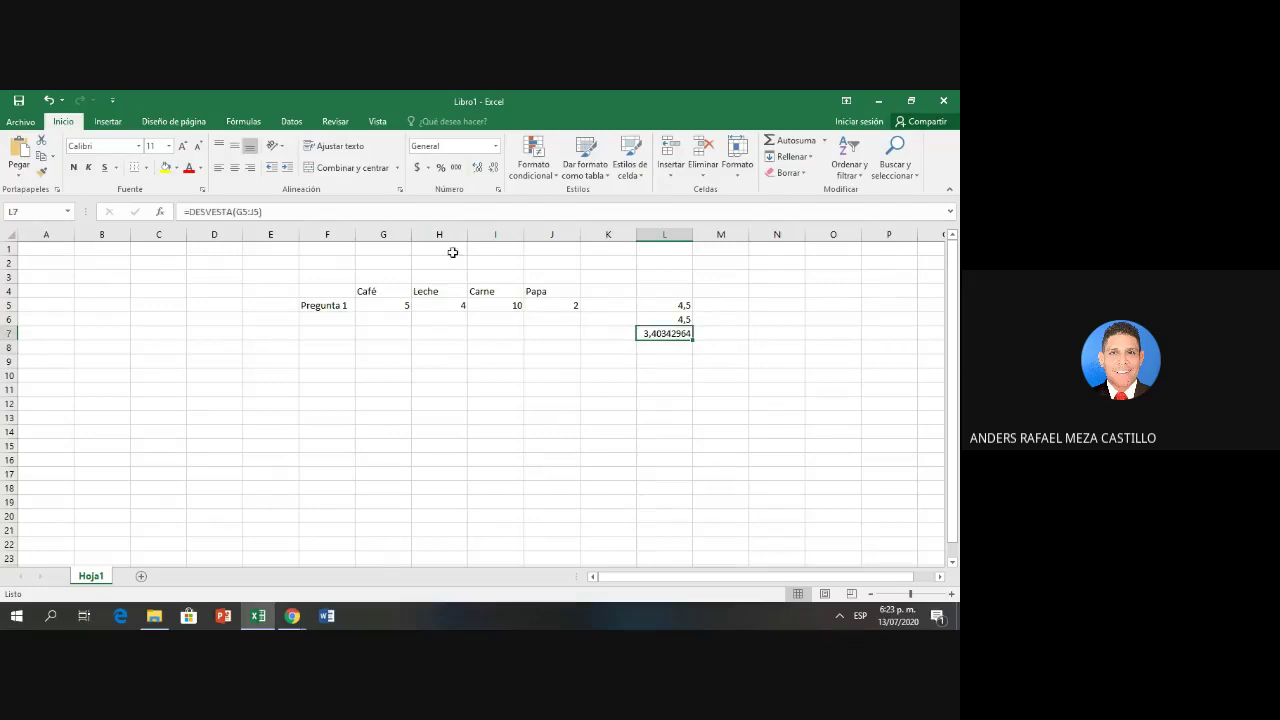
pyautogui.click(492, 167)
# - Calculate the mode of G5:J5 in cell L8 with the MODA.UNO function
pyautogui.click(671, 344)
pyautogui.write('=')
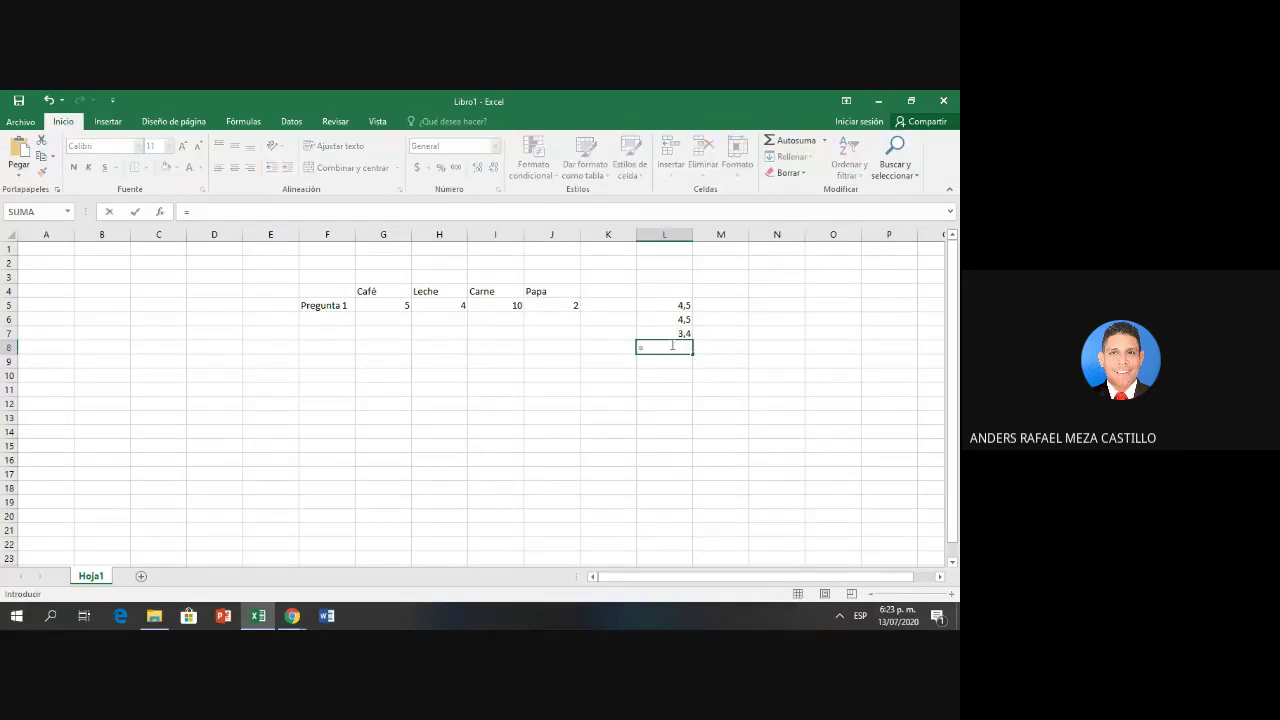
pyautogui.write('moda')
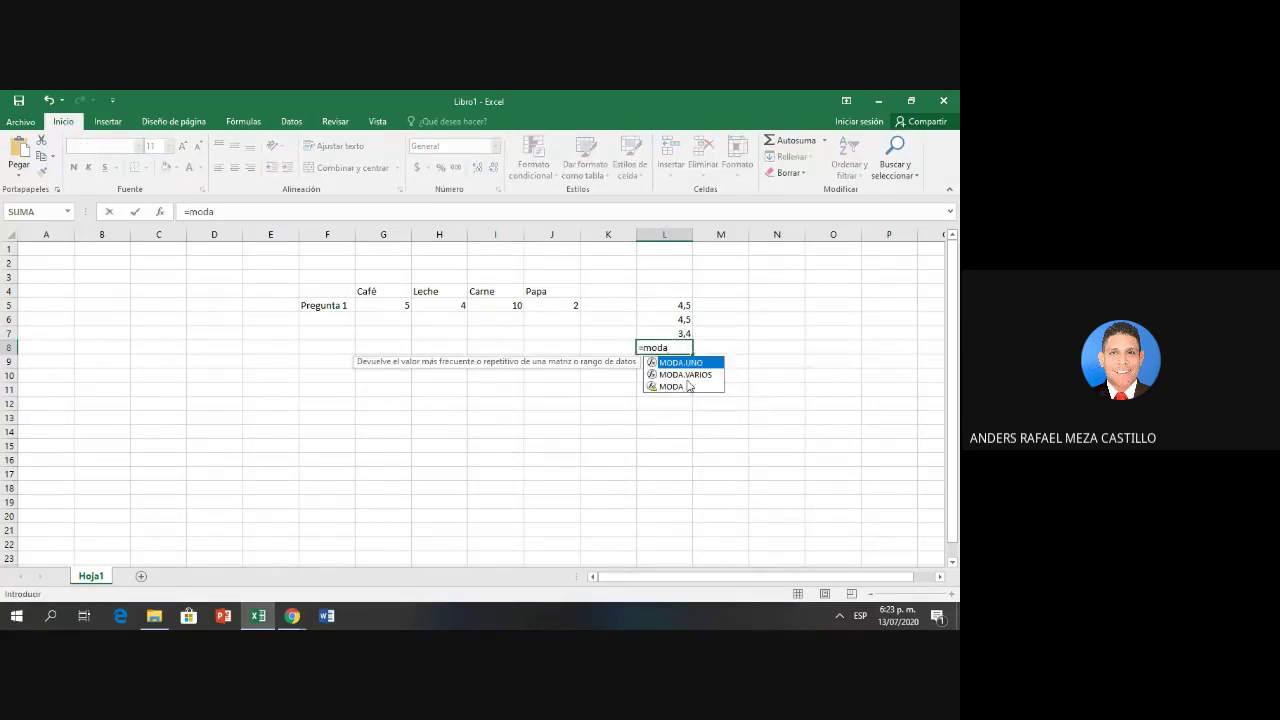
pyautogui.doubleClick(690, 363)
pyautogui.moveTo(362, 302); pyautogui.dragTo(562, 308)
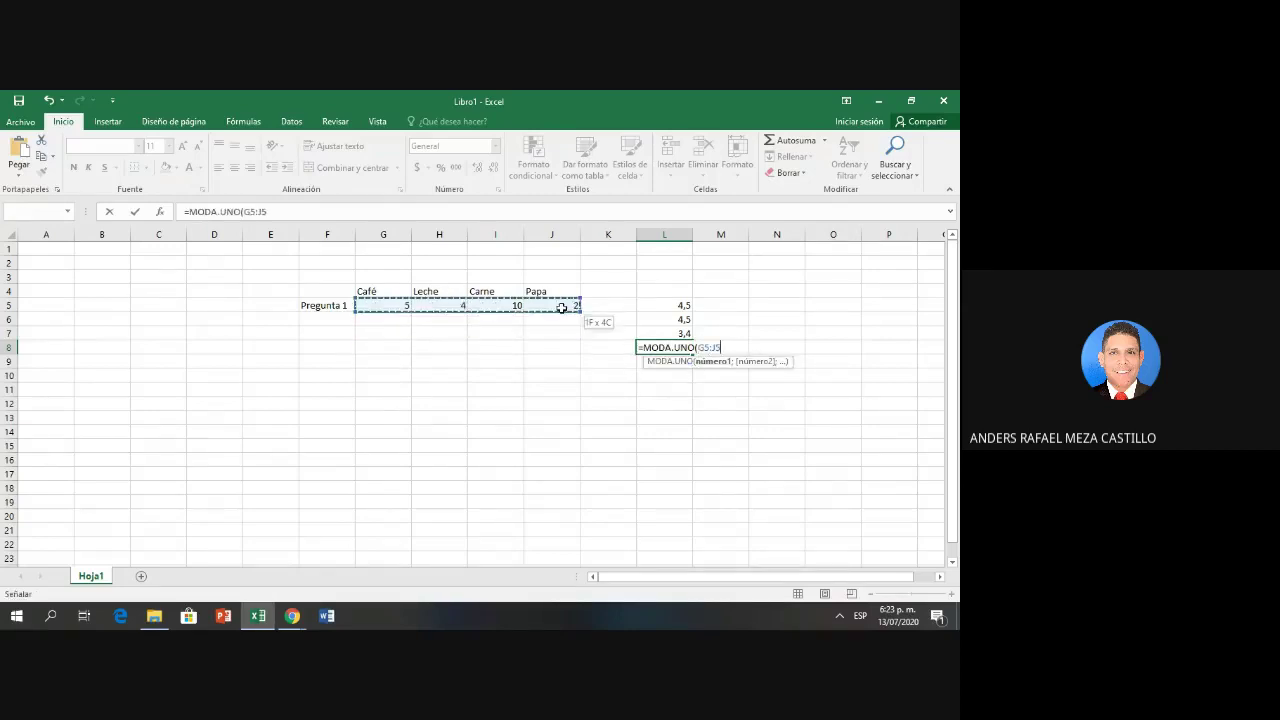
pyautogui.press('Return')
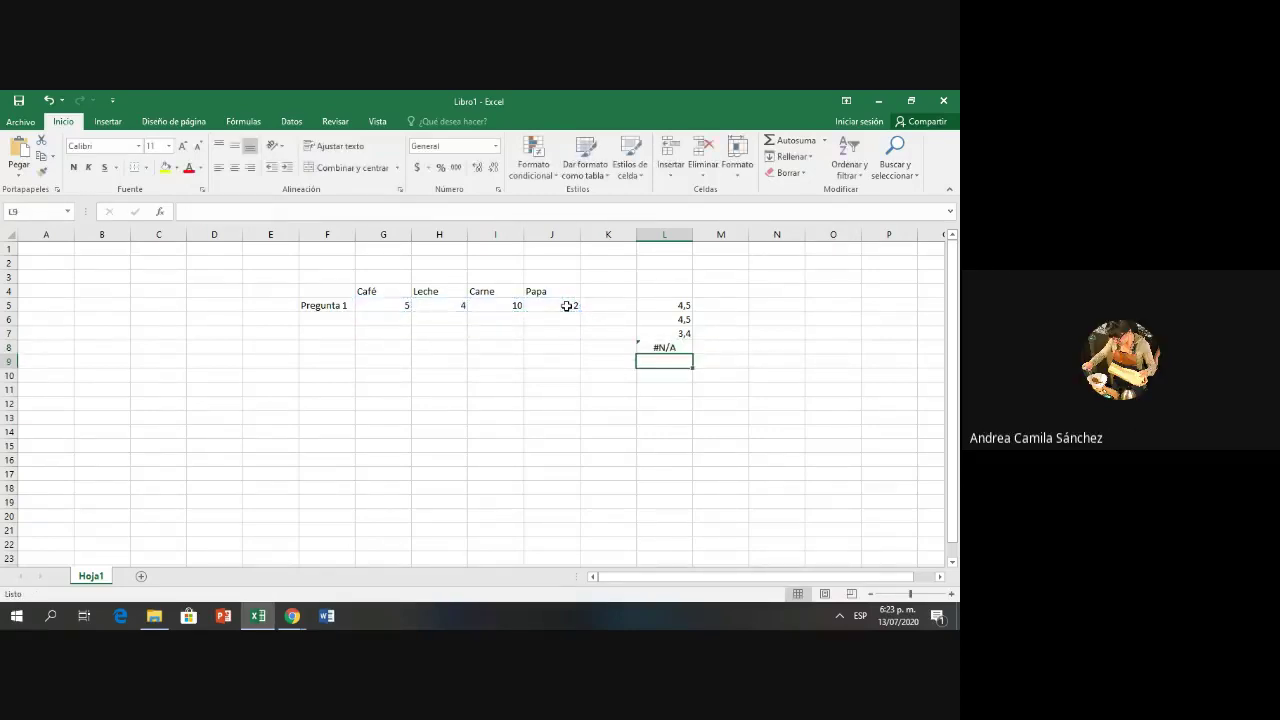
# - Select the calculated statistics in cells L5:L8 for review
pyautogui.click(659, 348)
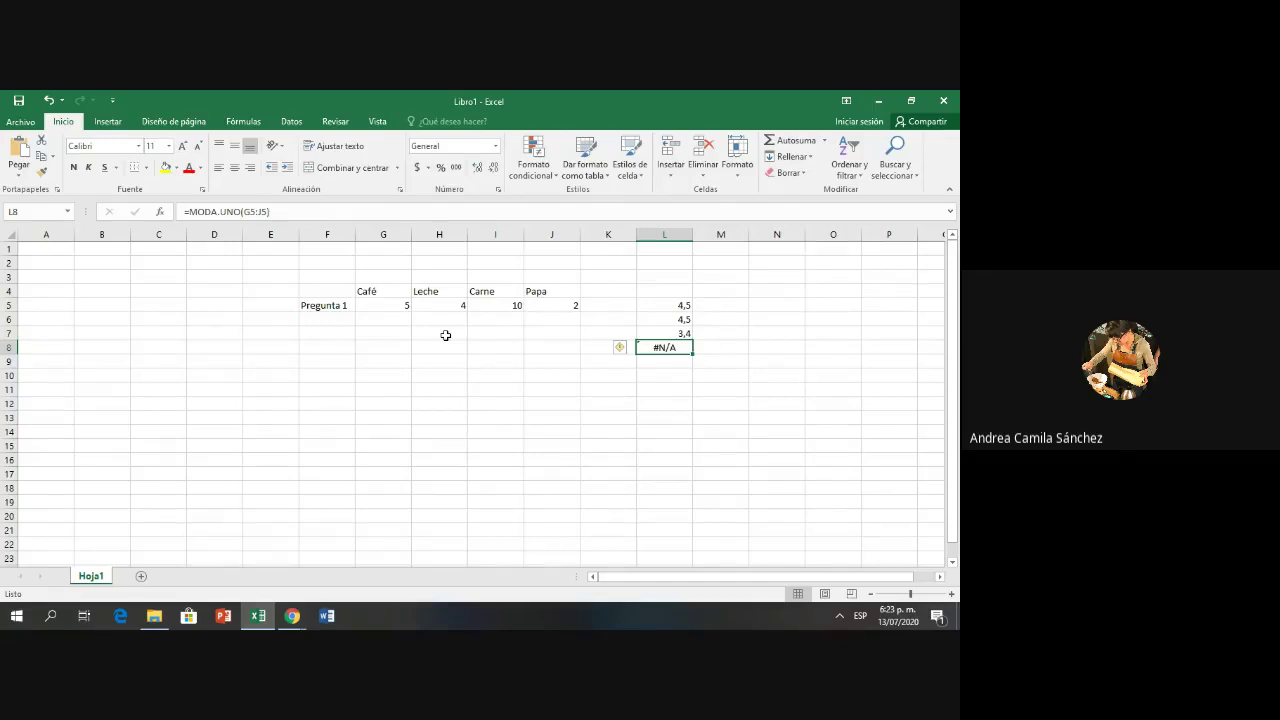
pyautogui.moveTo(662, 305); pyautogui.dragTo(657, 350)
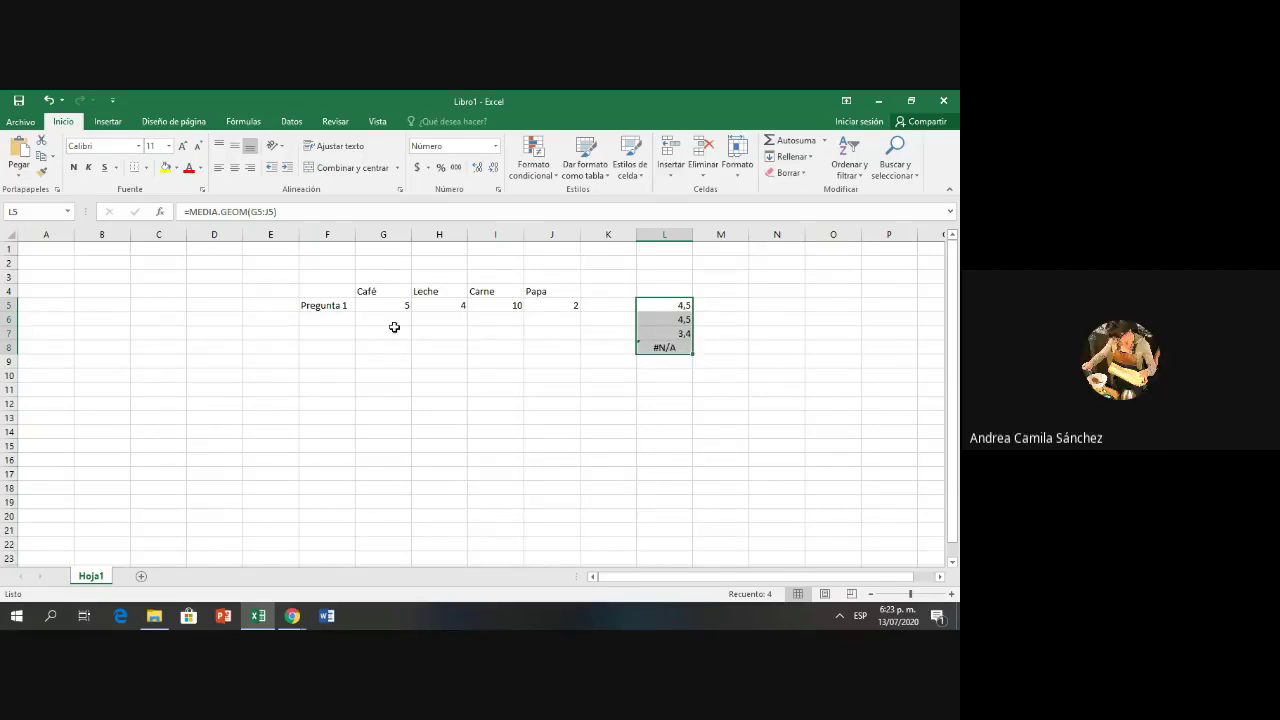
pyautogui.moveTo(659, 302); pyautogui.dragTo(667, 342)
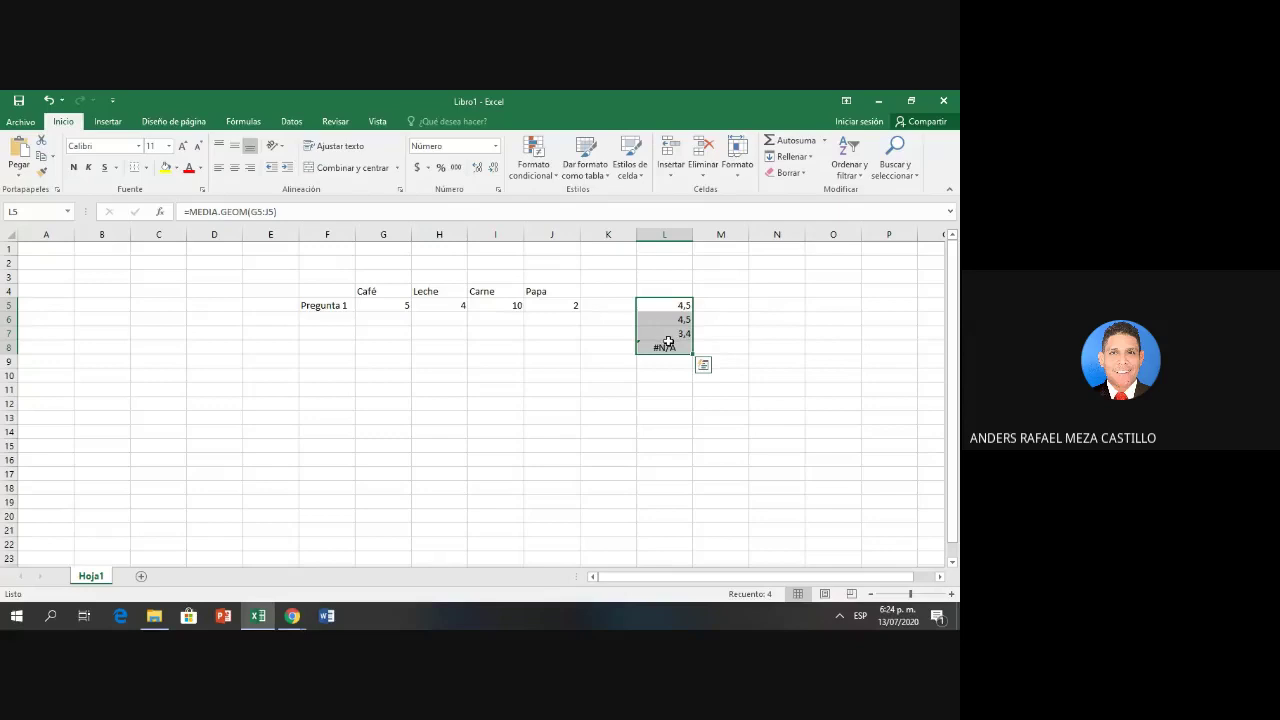
# - Clear the Carne and Papa headers and their Pregunta 1 values from cells I4:J5
pyautogui.click(332, 350)
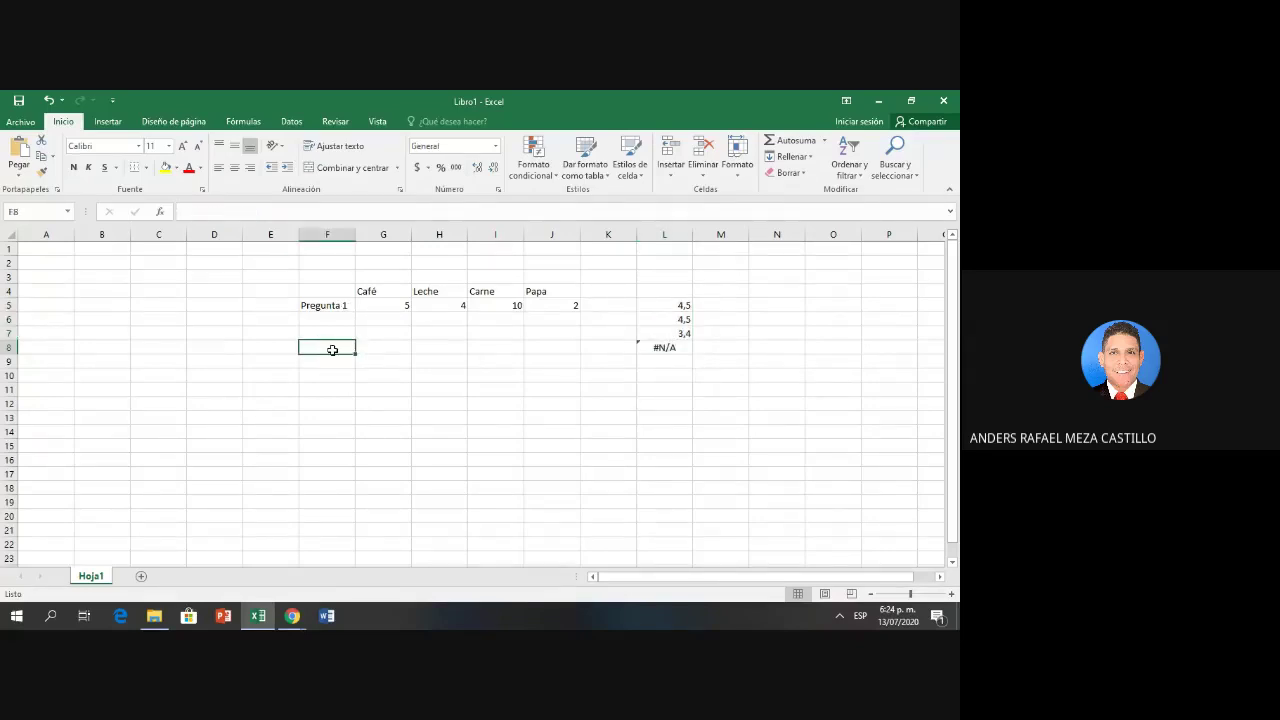
pyautogui.click(384, 288)
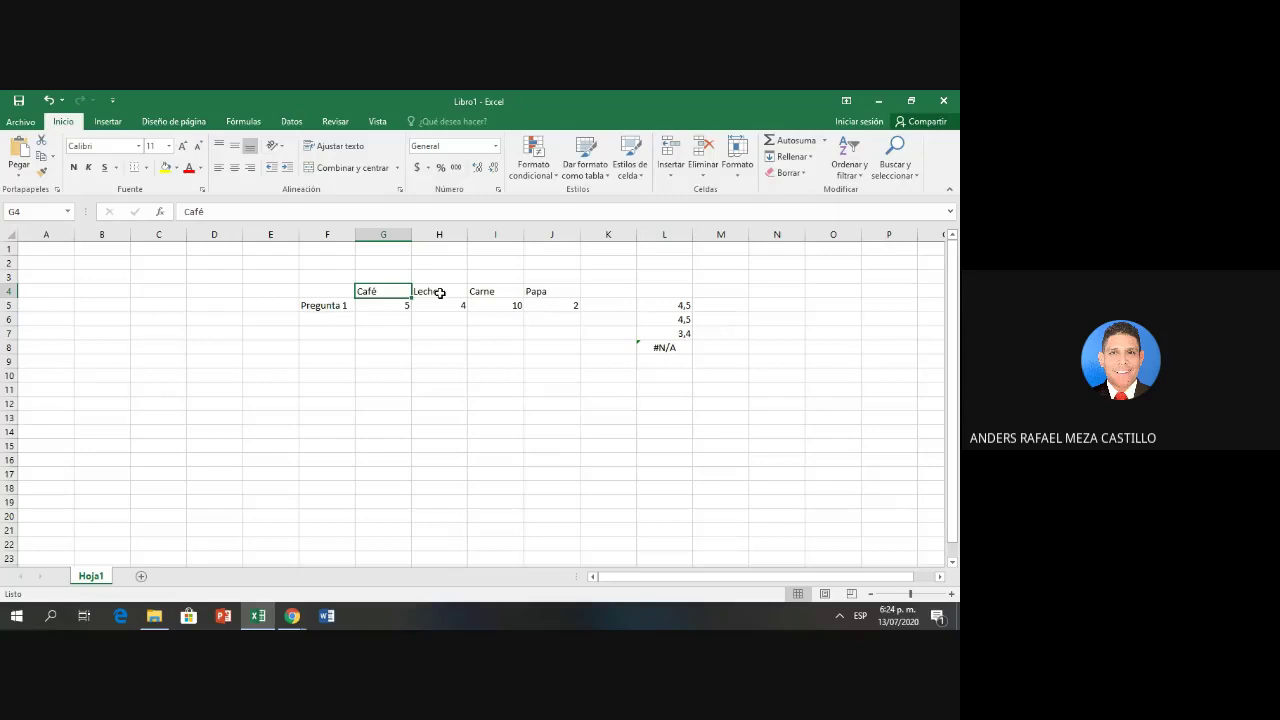
pyautogui.moveTo(482, 294); pyautogui.dragTo(540, 305)
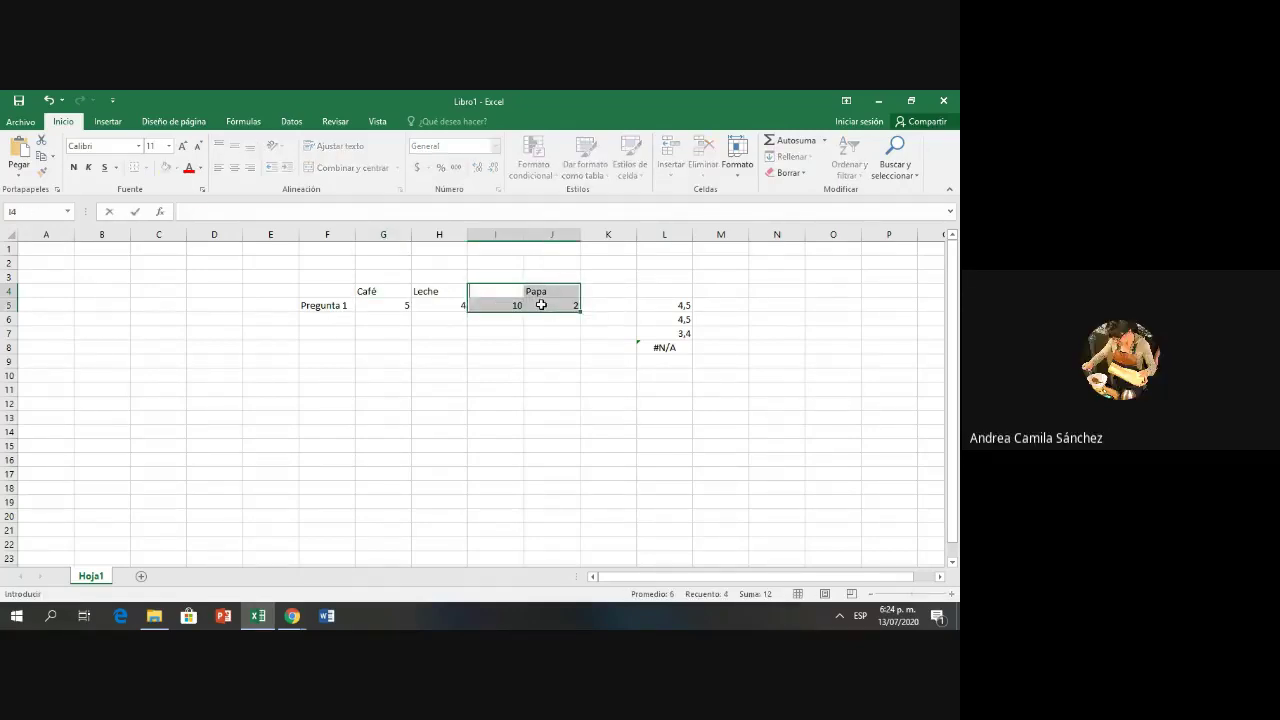
pyautogui.click(510, 292)
pyautogui.press('Delete')
pyautogui.click(536, 291)
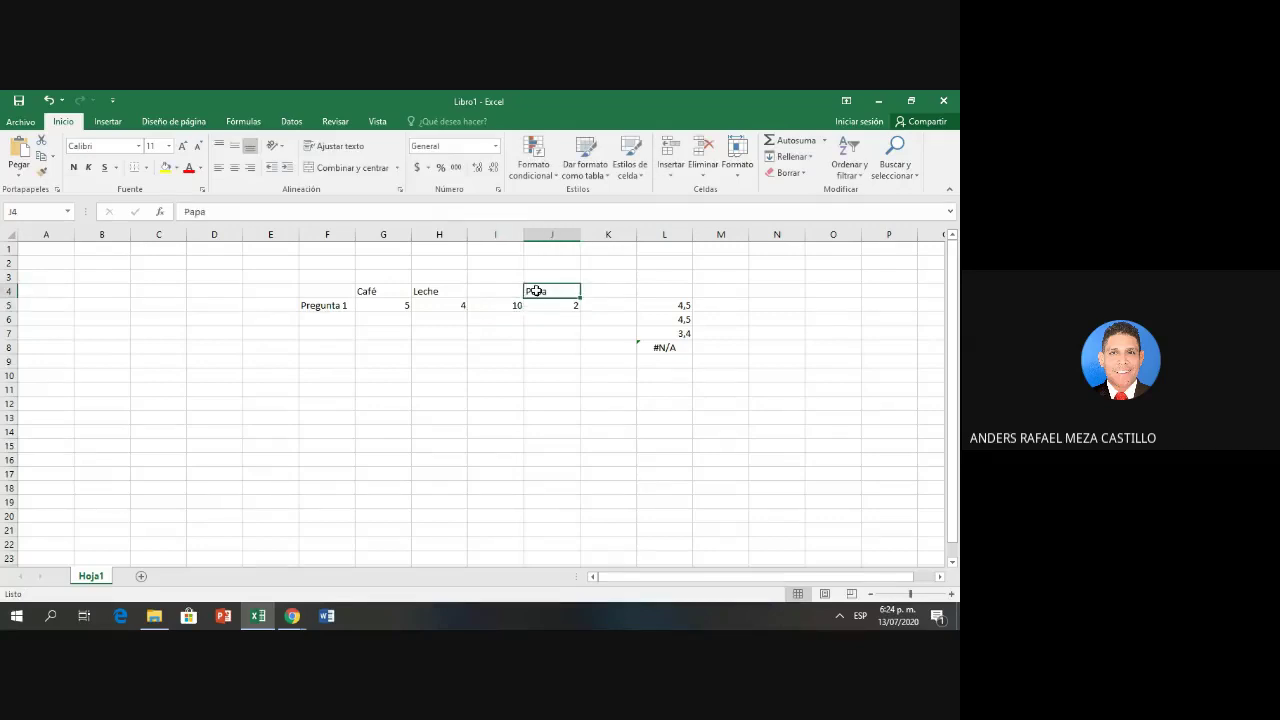
pyautogui.press('Delete')
pyautogui.click(518, 304)
pyautogui.press('BackSpace')
pyautogui.press('Tab')
pyautogui.press('BackSpace')
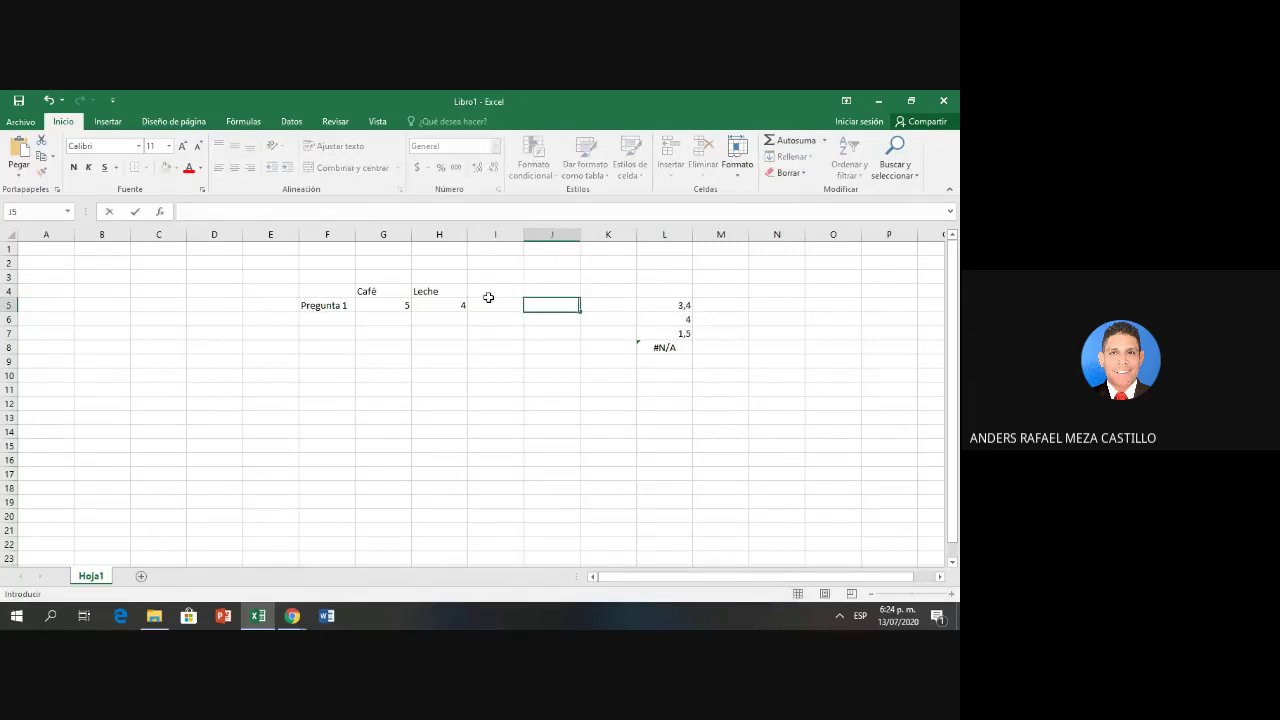
# - Replace the headers Café and Leche in cells G4 and H4 with "Si" and "no"
pyautogui.click(376, 290)
pyautogui.write('Si')
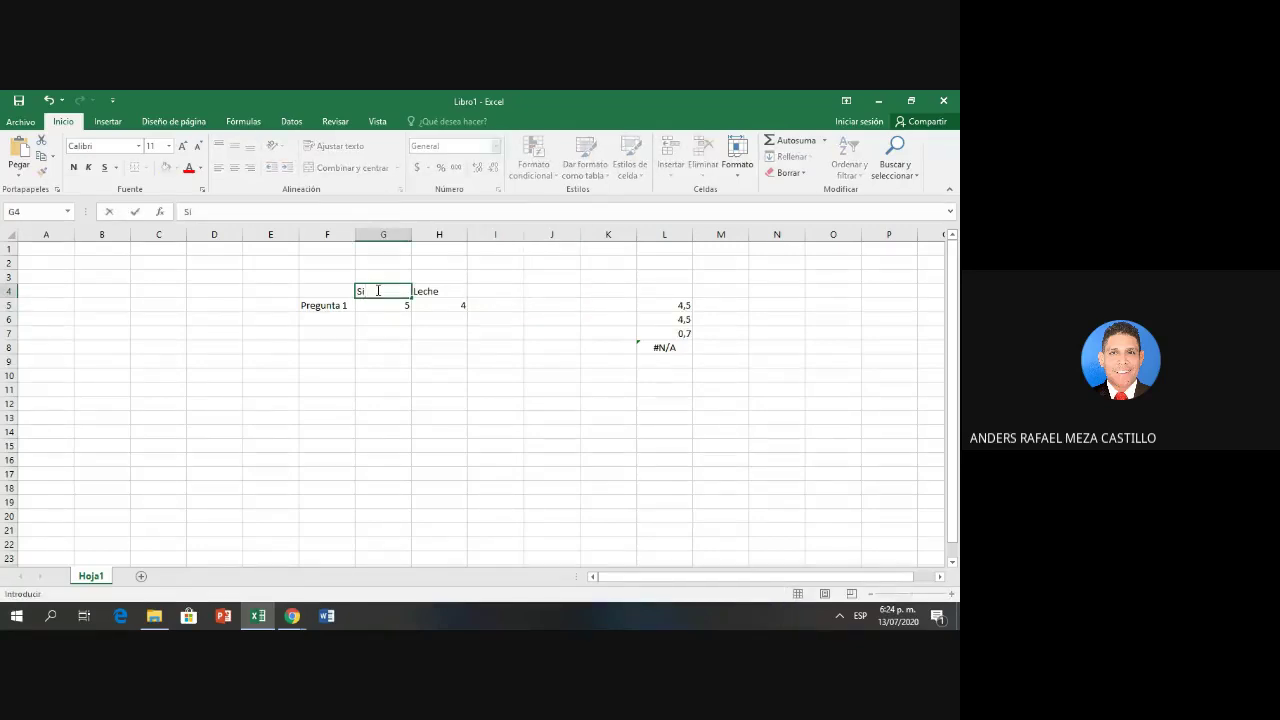
pyautogui.press('Tab')
pyautogui.write('no')
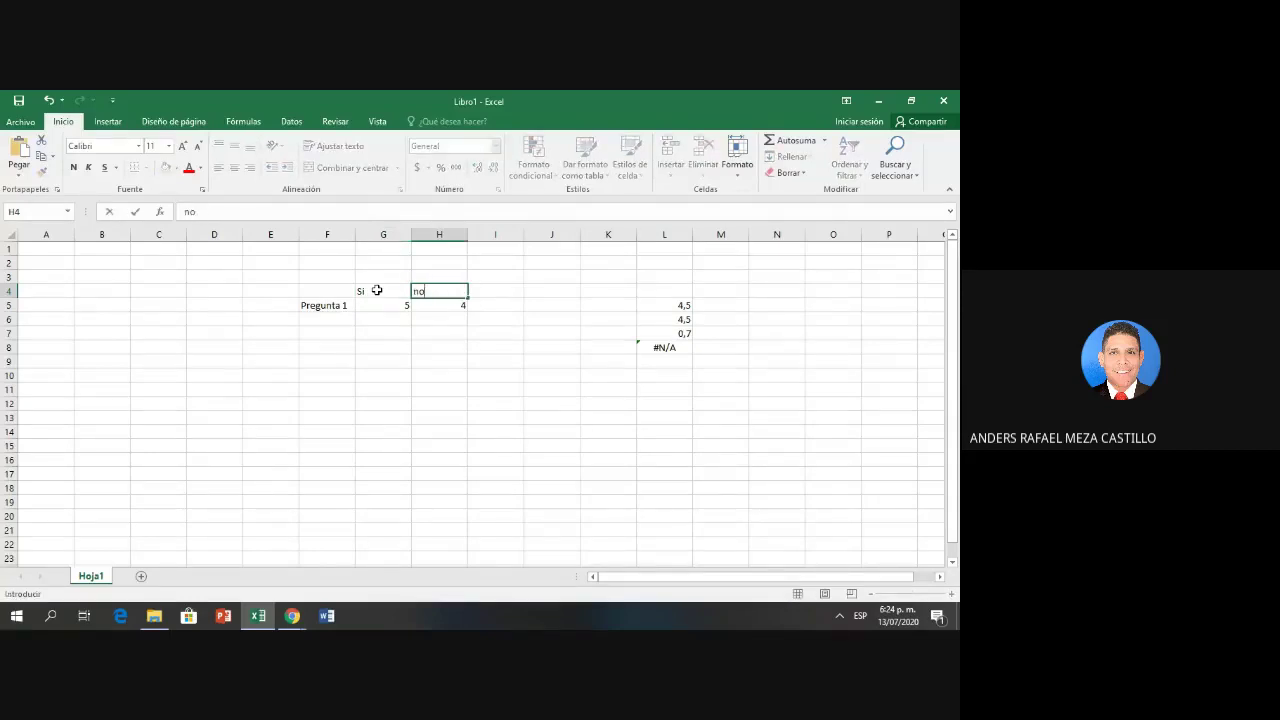
pyautogui.press('Return')
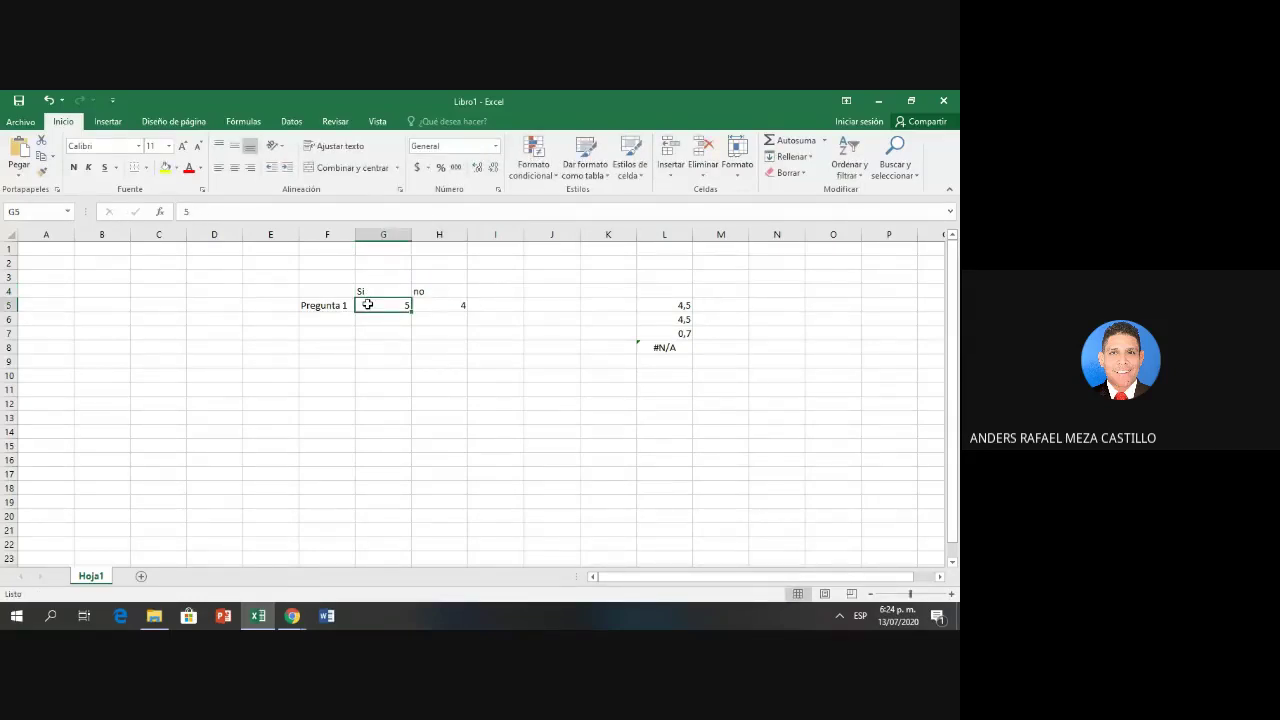
# - Set the Pregunta 1 answer counts to 20 for Si in G5 and 30 for no in H5
pyautogui.write('20')
pyautogui.click(435, 305)
pyautogui.write('30')
pyautogui.press('Return')
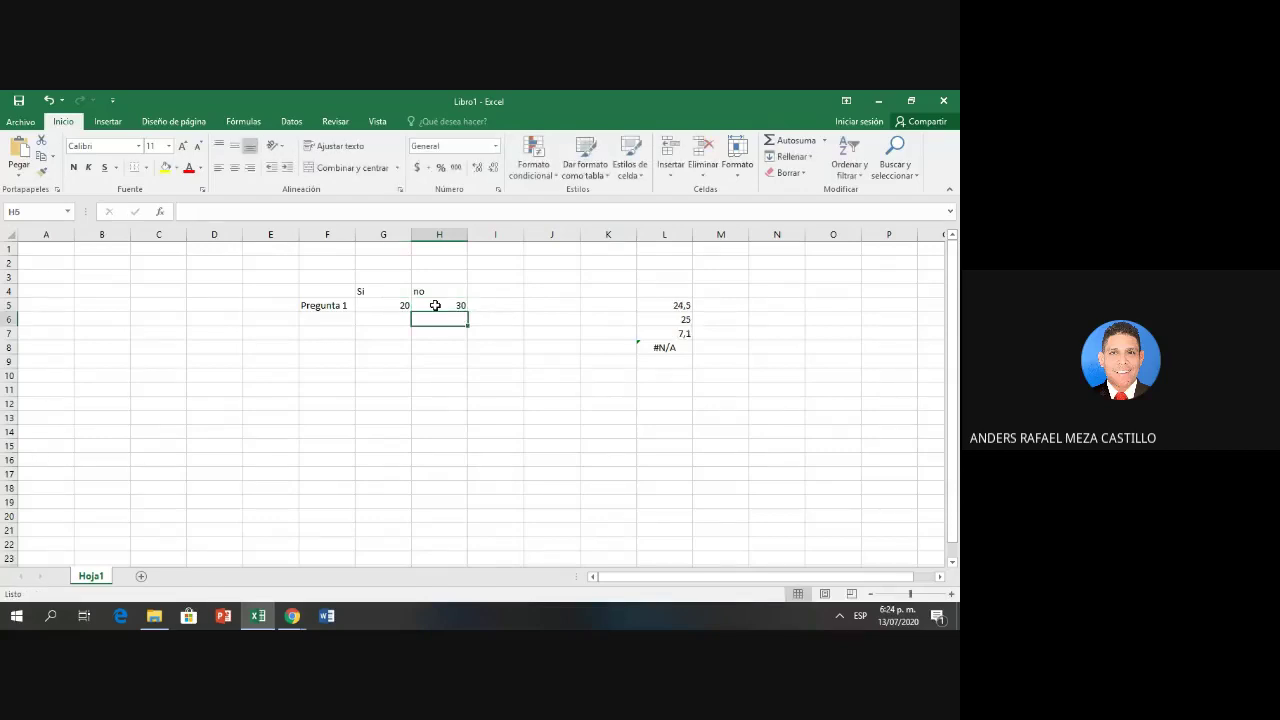
# - Review the recalculated geometric mean, median, standard deviation and mode one by one in cells L5:L8
pyautogui.click(663, 305)
pyautogui.click(663, 319)
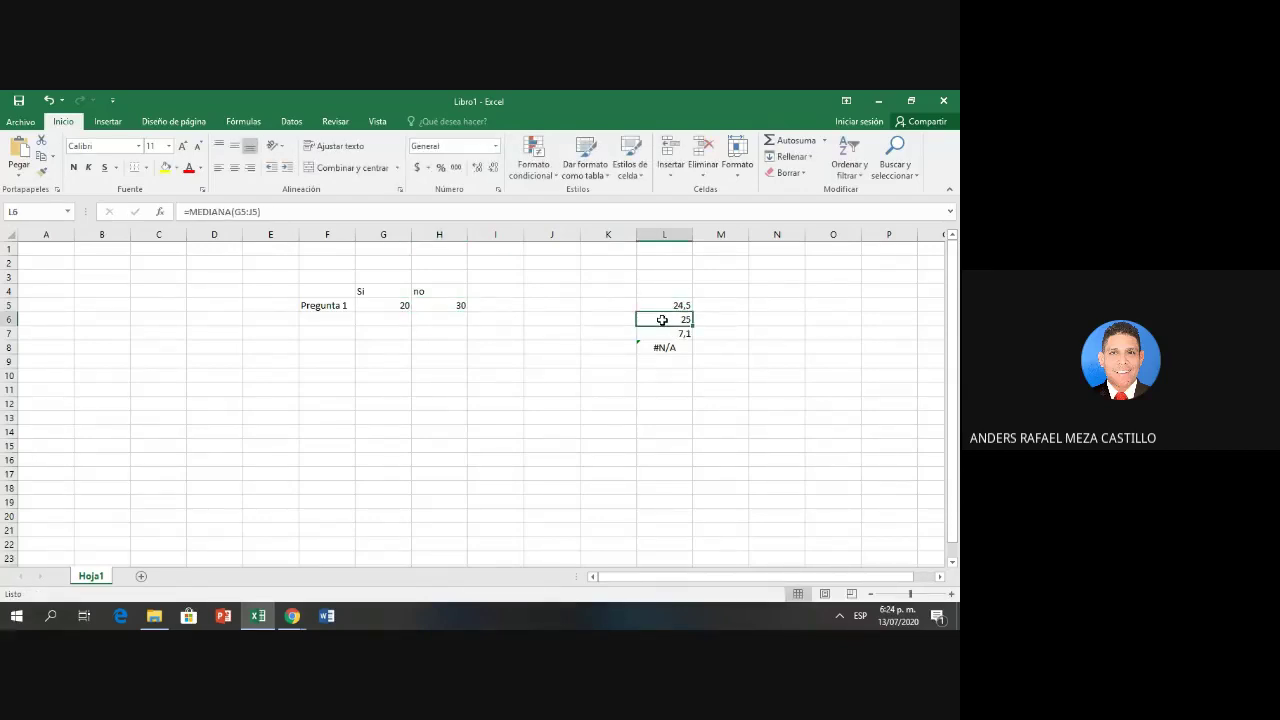
pyautogui.click(663, 333)
pyautogui.click(658, 348)
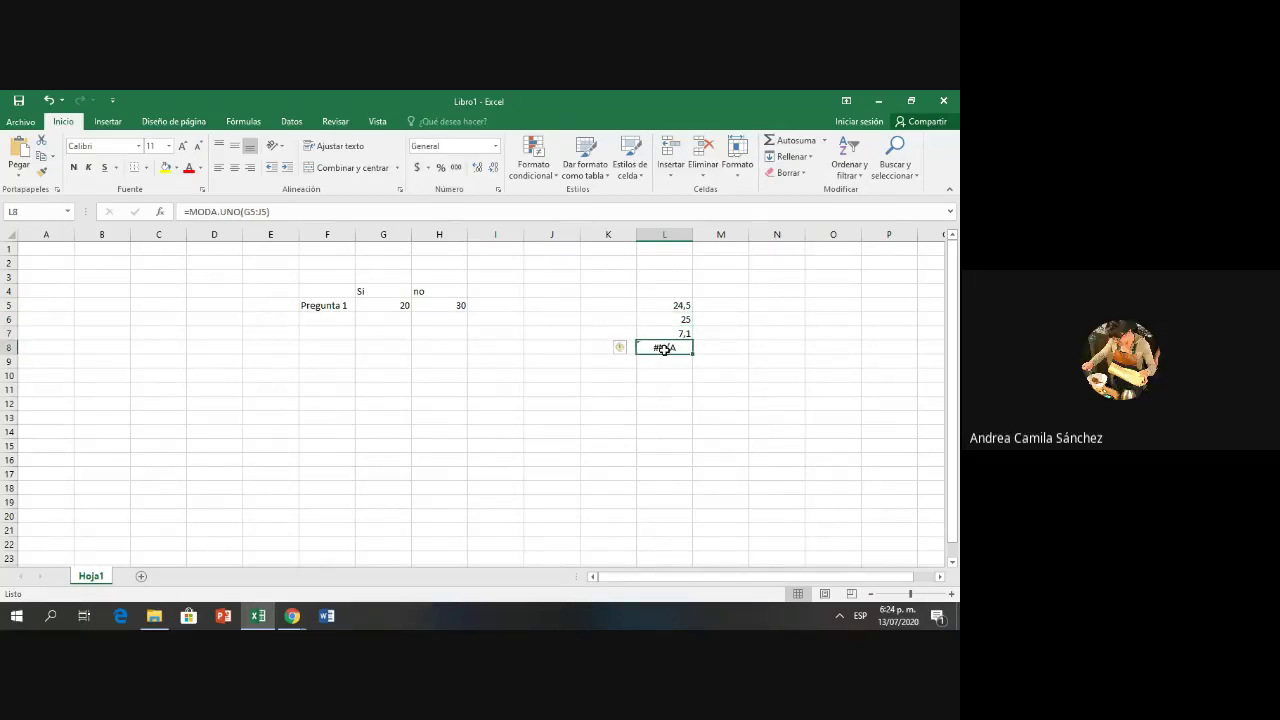
pyautogui.click(628, 349)
pyautogui.click(628, 349)
pyautogui.click(495, 319)
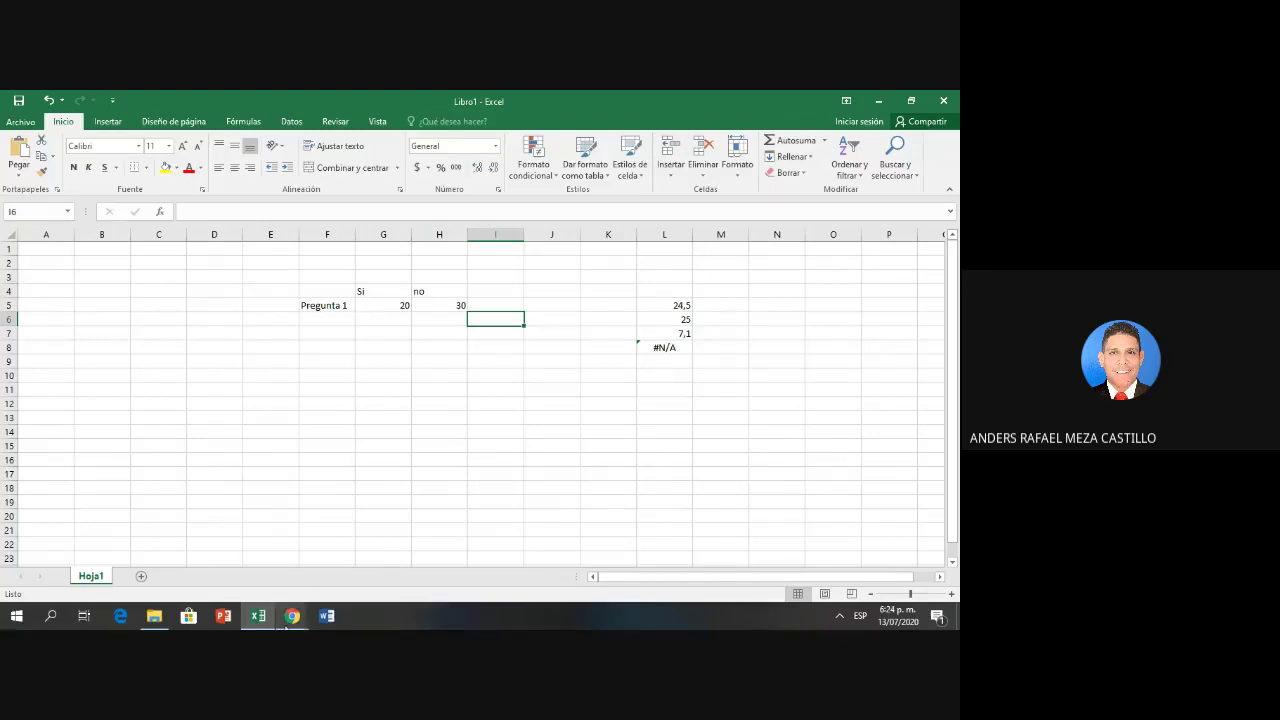
# - Switch to the Google Meet session in Chrome and admit the person asking to join
pyautogui.click(300, 612)
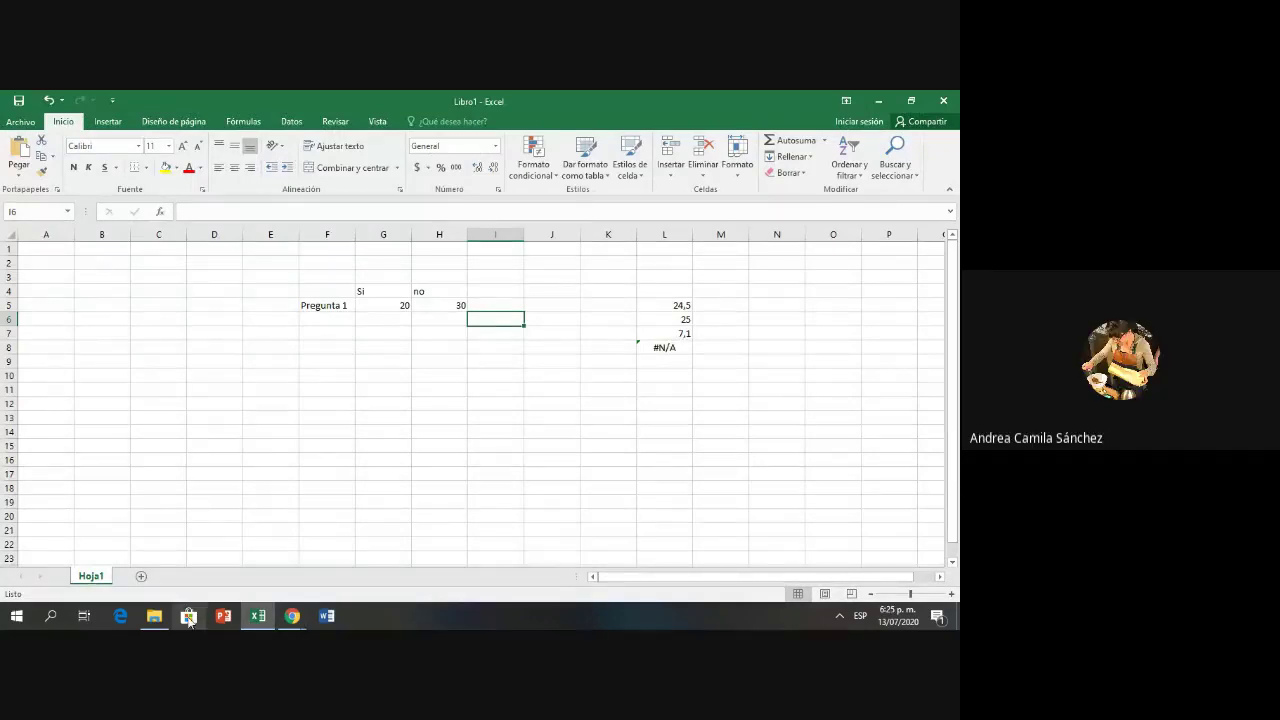
pyautogui.click(258, 616)
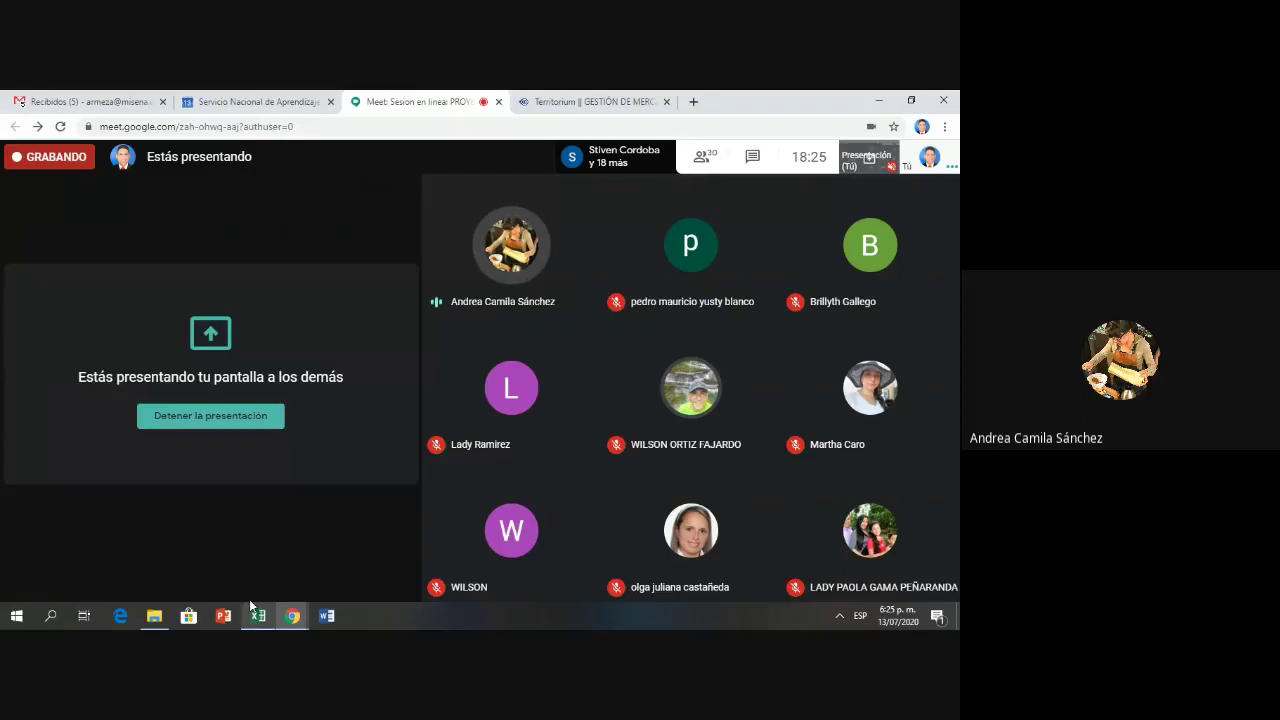
pyautogui.moveTo(537, 368)
pyautogui.moveTo(644, 368)
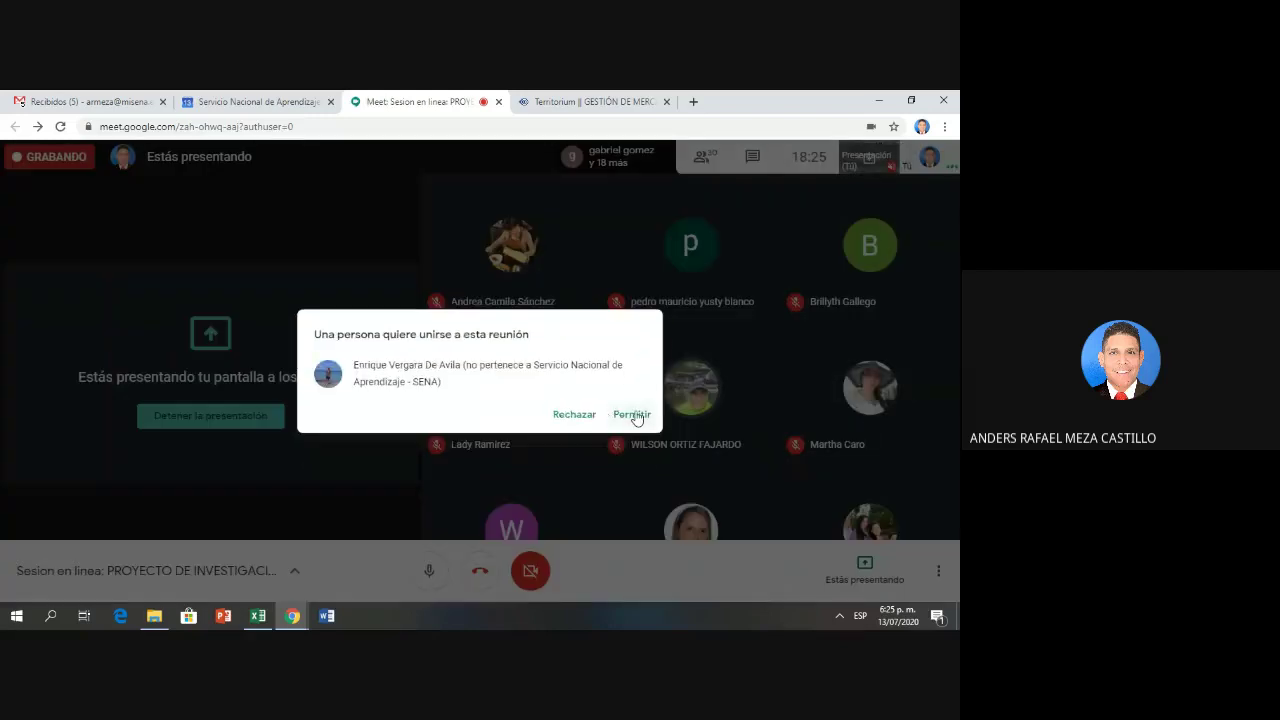
pyautogui.click(634, 414)
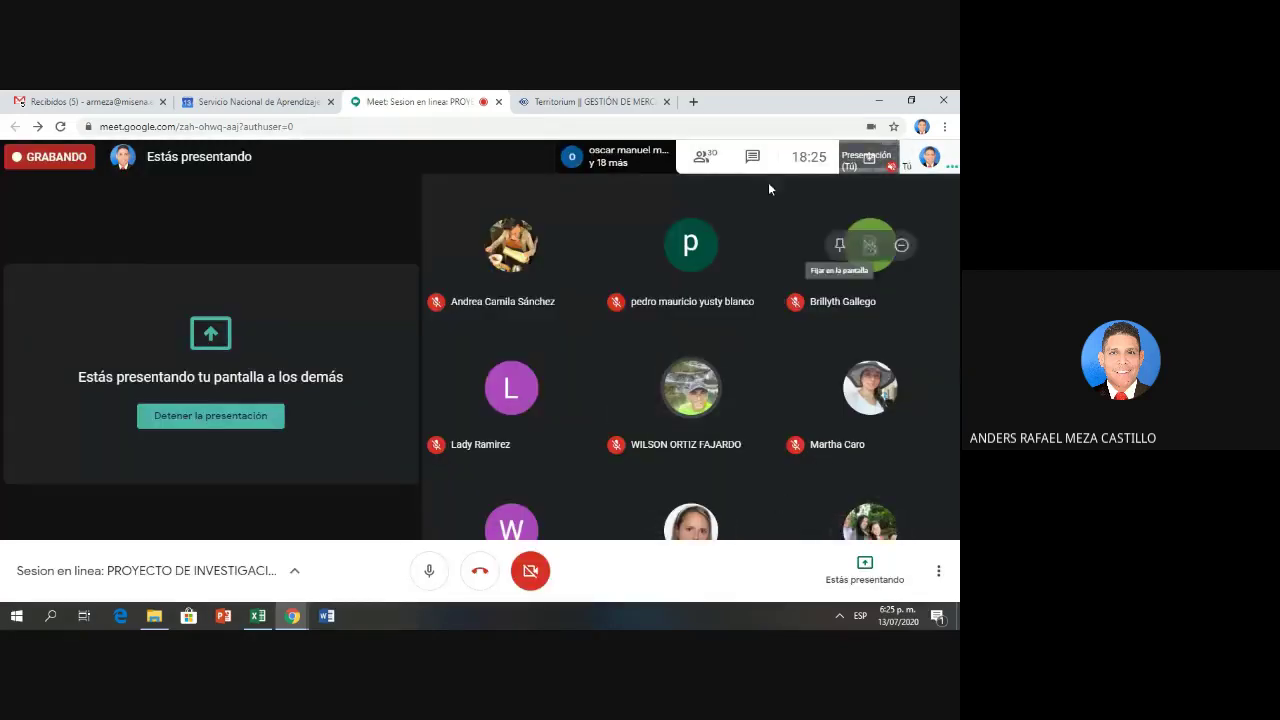
# - Check the meeting's participant list and admit the next person asking to join
pyautogui.click(704, 159)
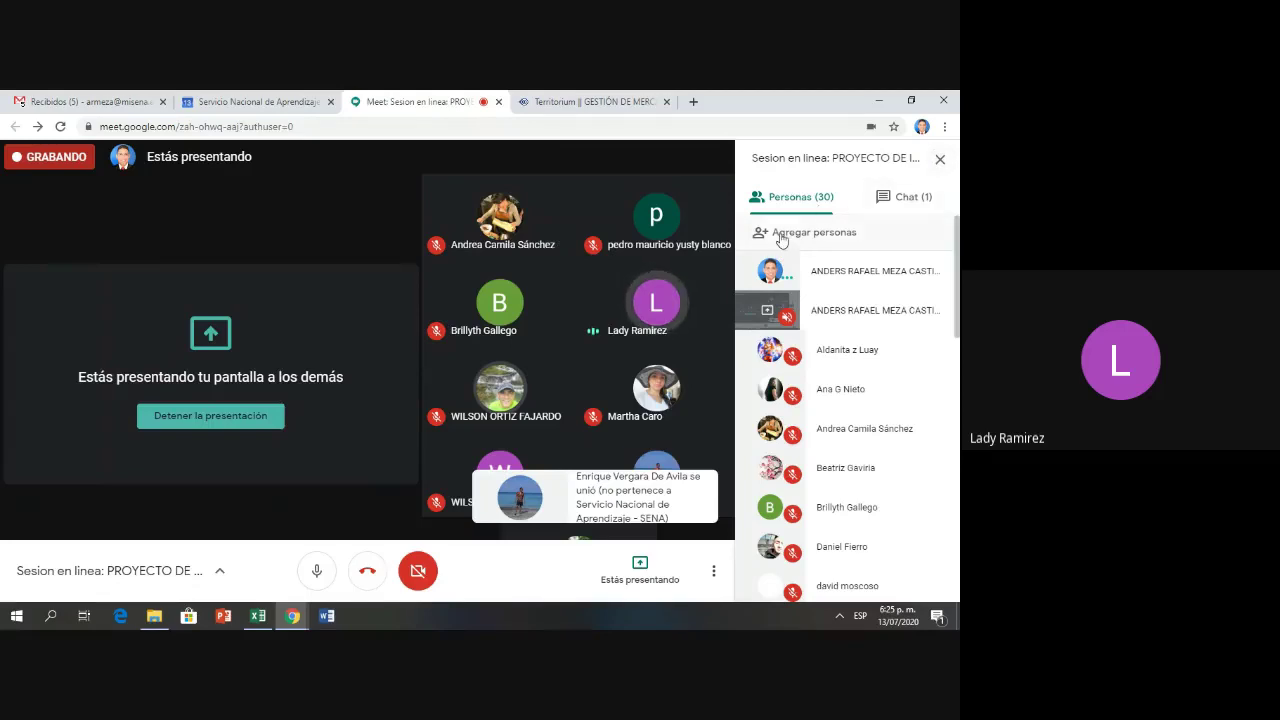
pyautogui.moveTo(645, 300)
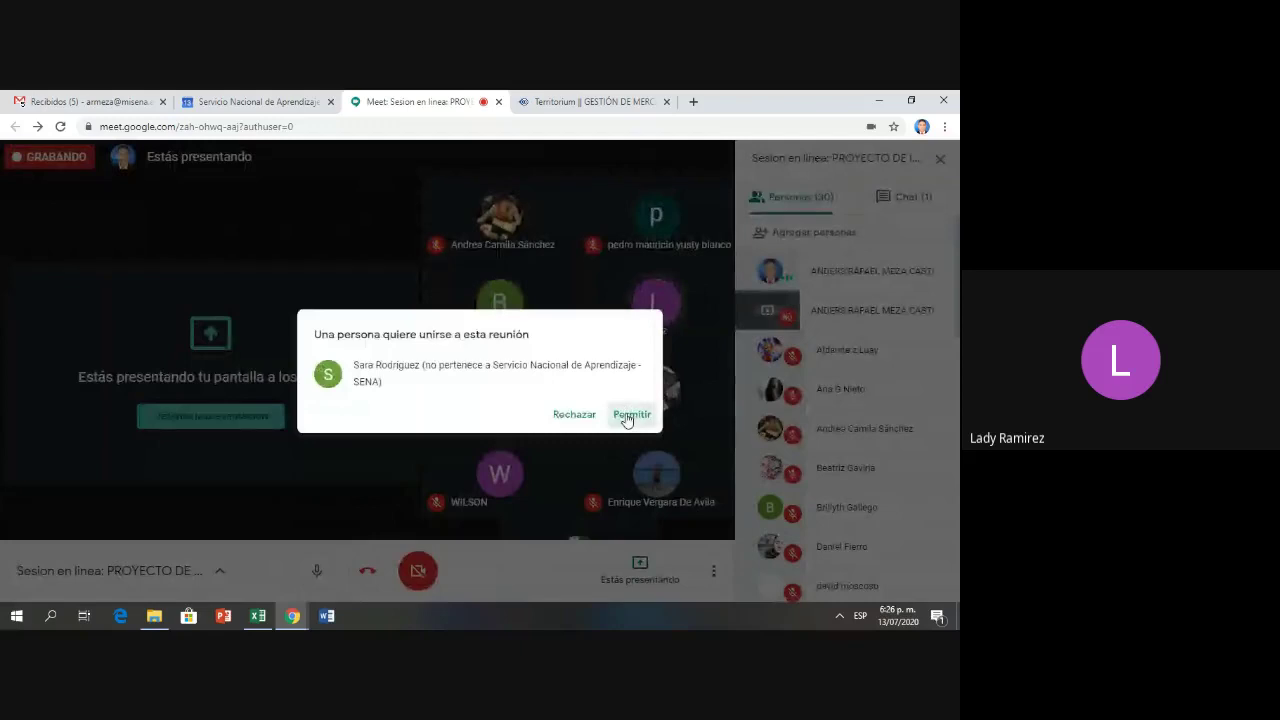
pyautogui.click(631, 414)
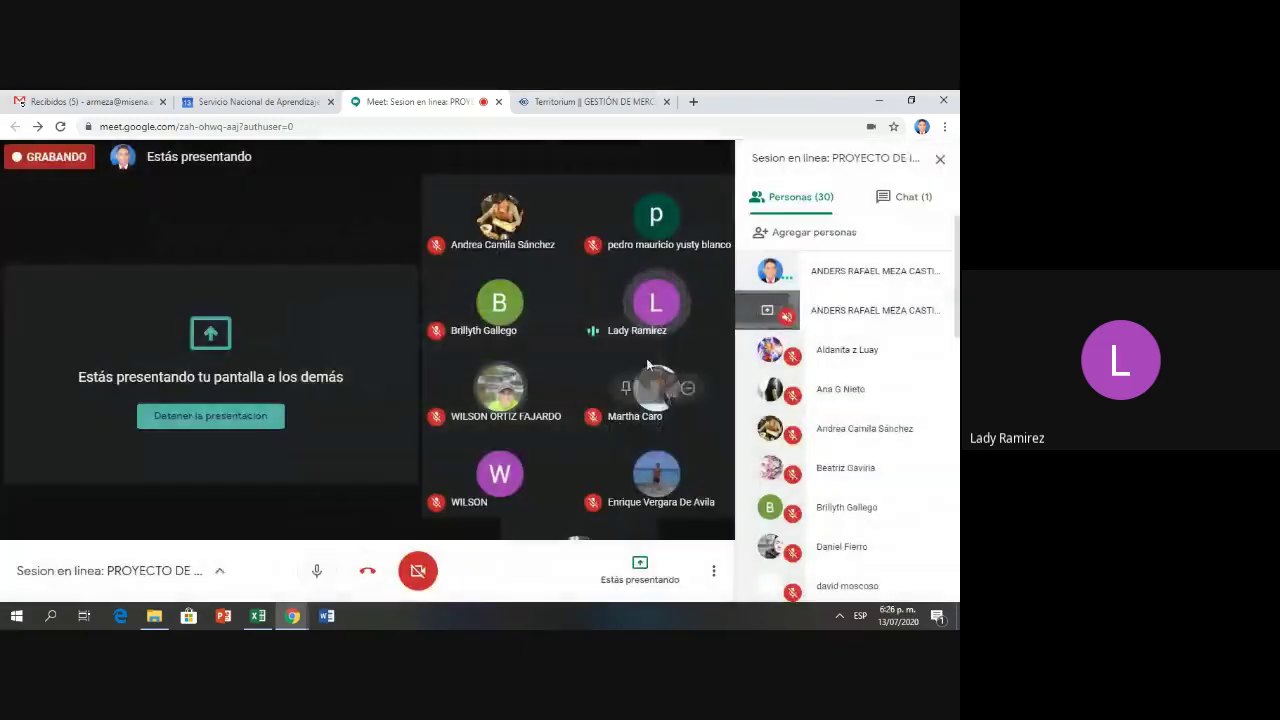
pyautogui.click(940, 159)
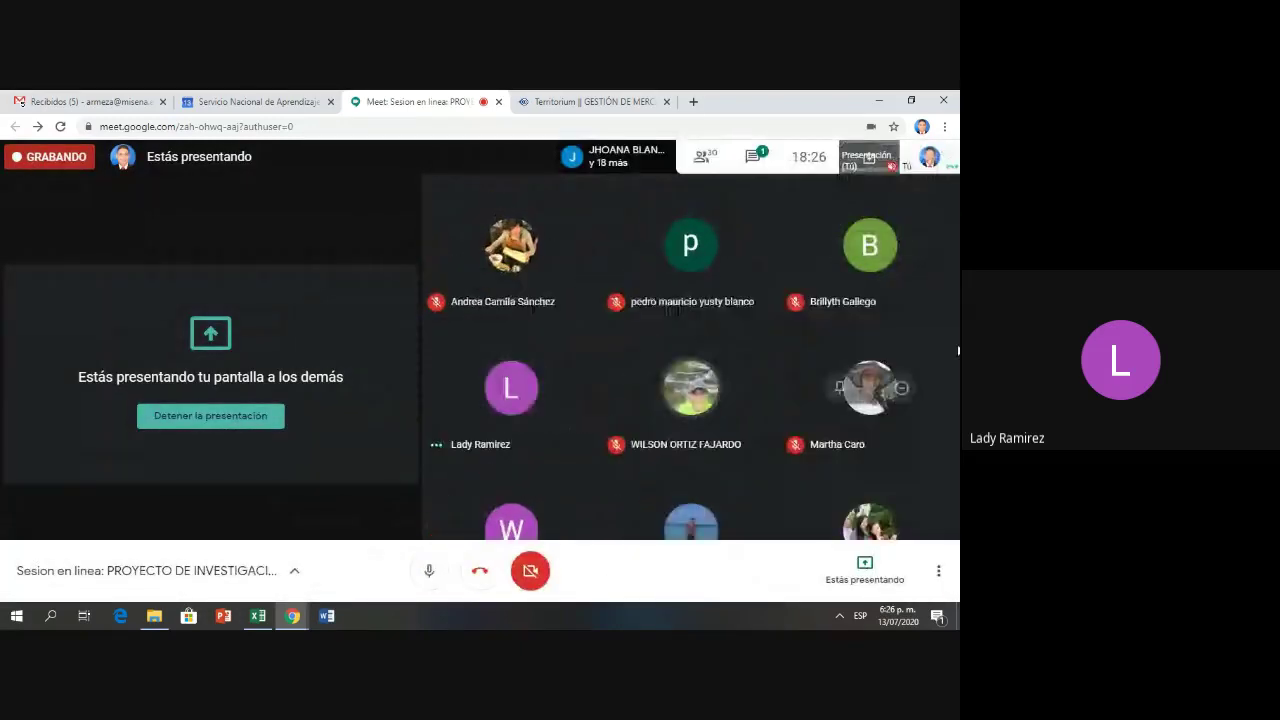